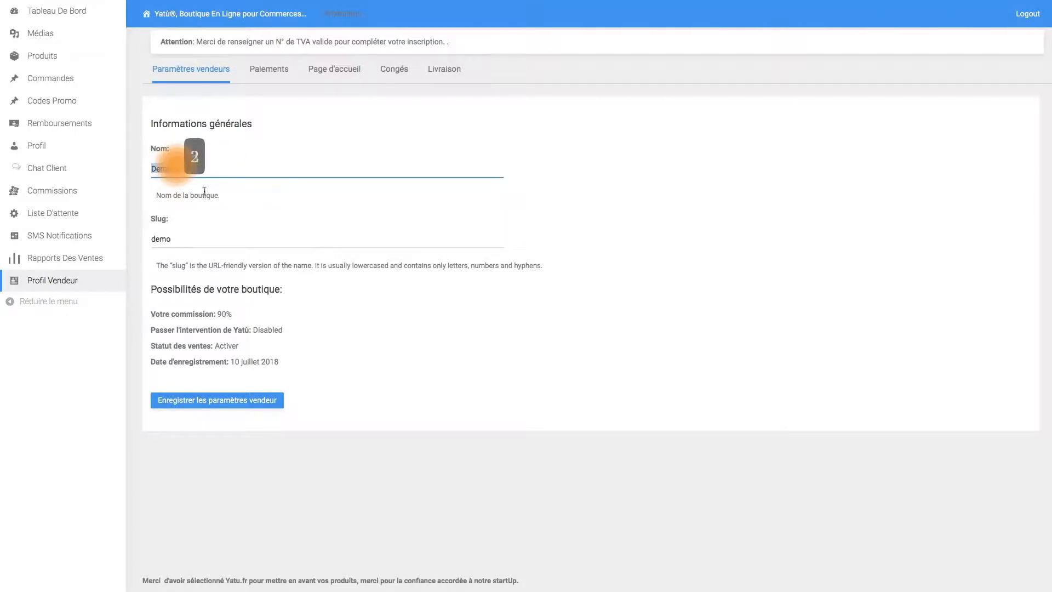
- Switch from the general vendor settings to the Paiements section of the vendor profile
{"action": "left_click", "coordinate": [263, 70]}
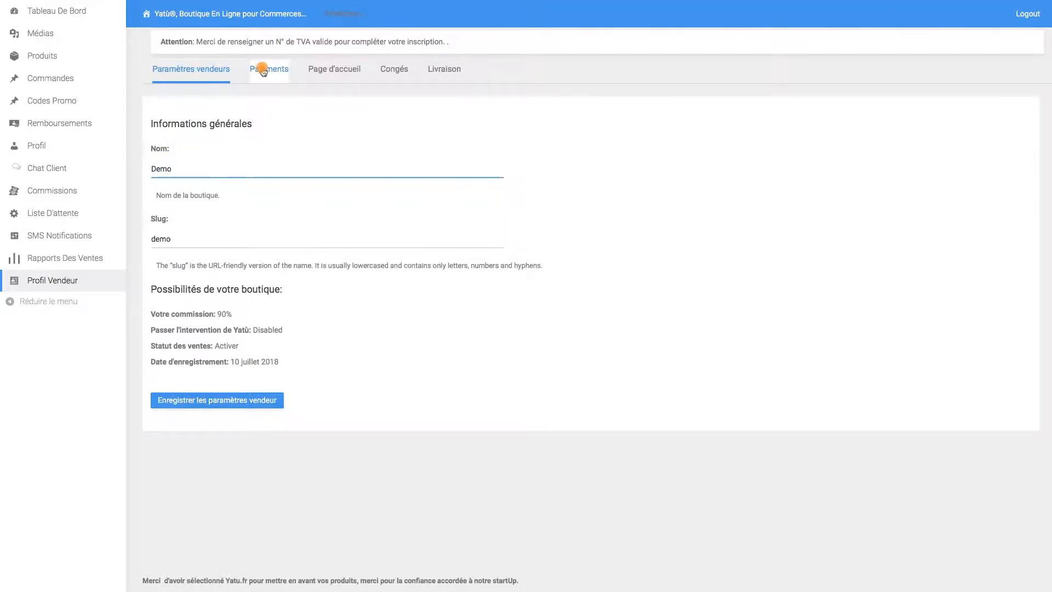
{"action": "left_click", "coordinate": [200, 158]}
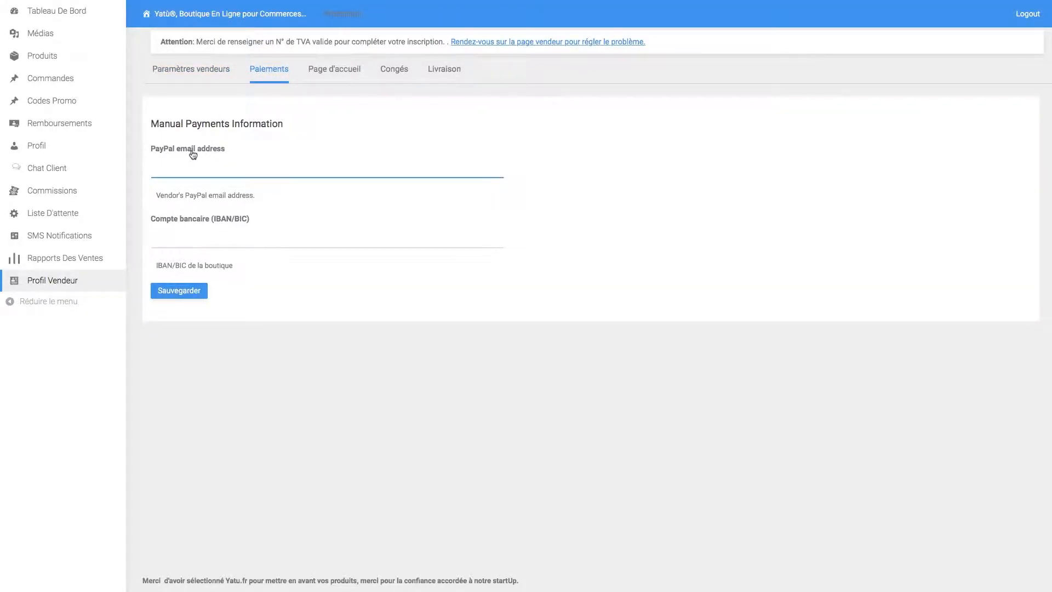
{"action": "left_click", "coordinate": [179, 238]}
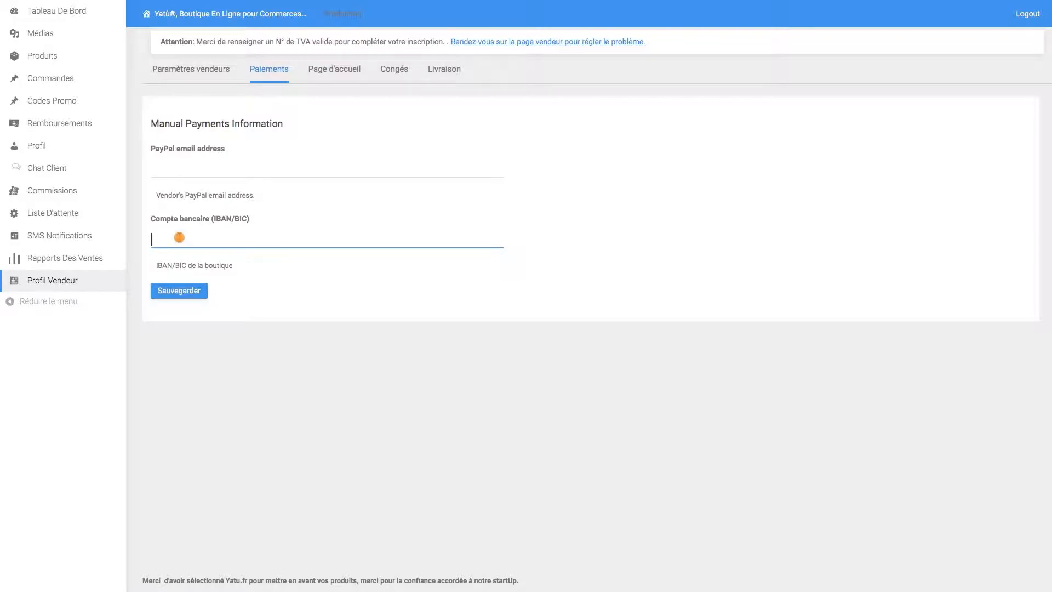
{"action": "left_click", "coordinate": [167, 172]}
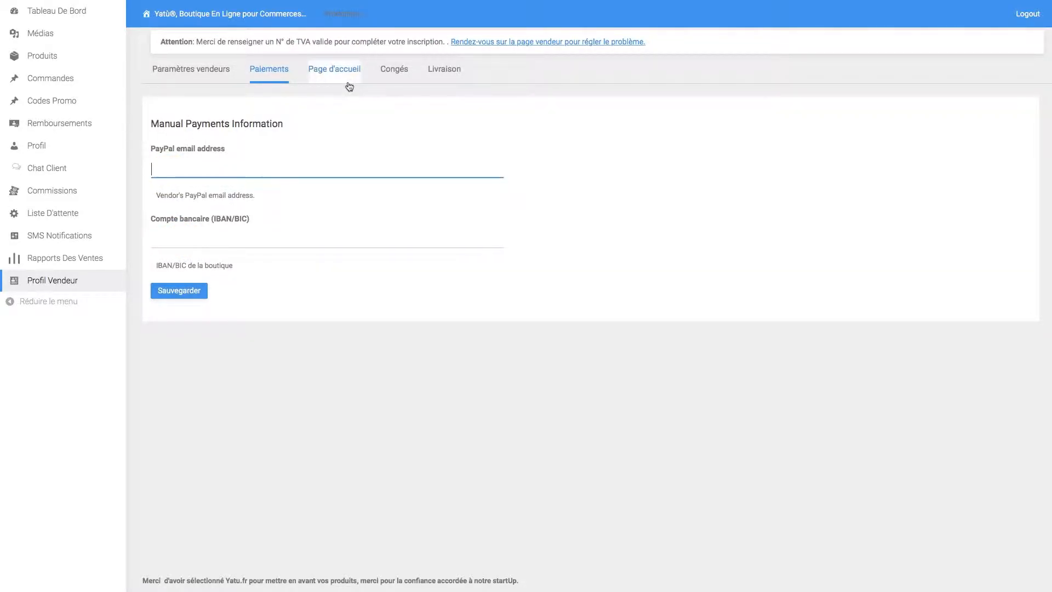
{"action": "left_click", "coordinate": [161, 239]}
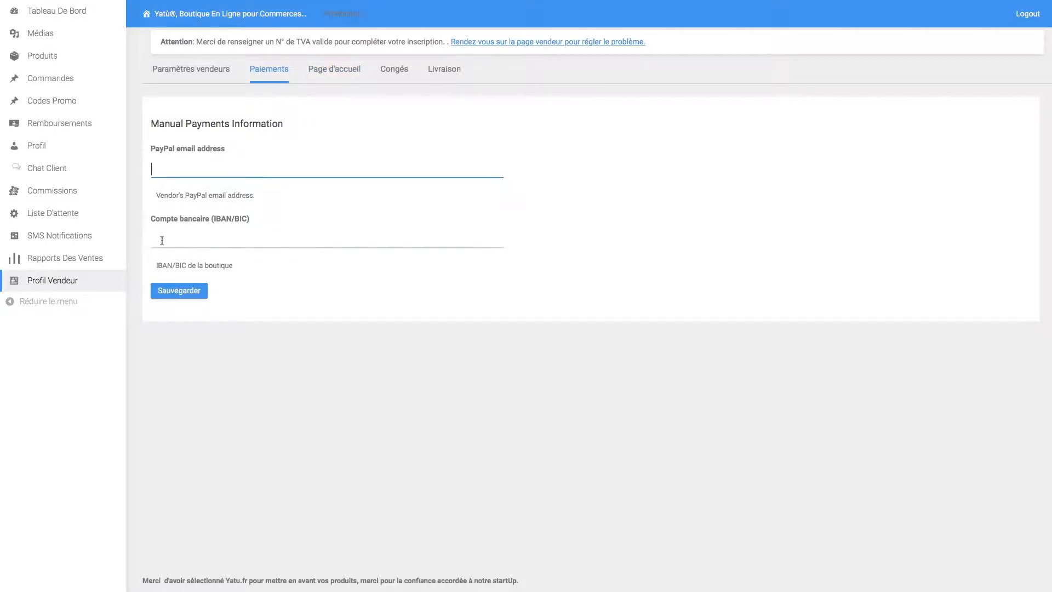
{"action": "left_click", "coordinate": [354, 75]}
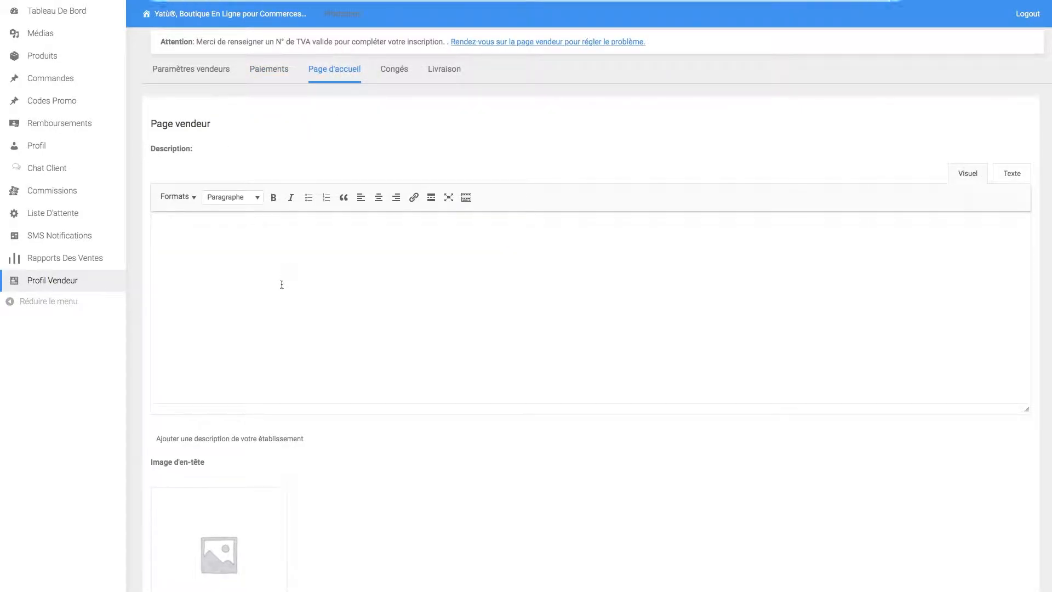
- Edit the Page d'accueil shop description and open the image library for Image d'en-tête
{"action": "left_click", "coordinate": [282, 284]}
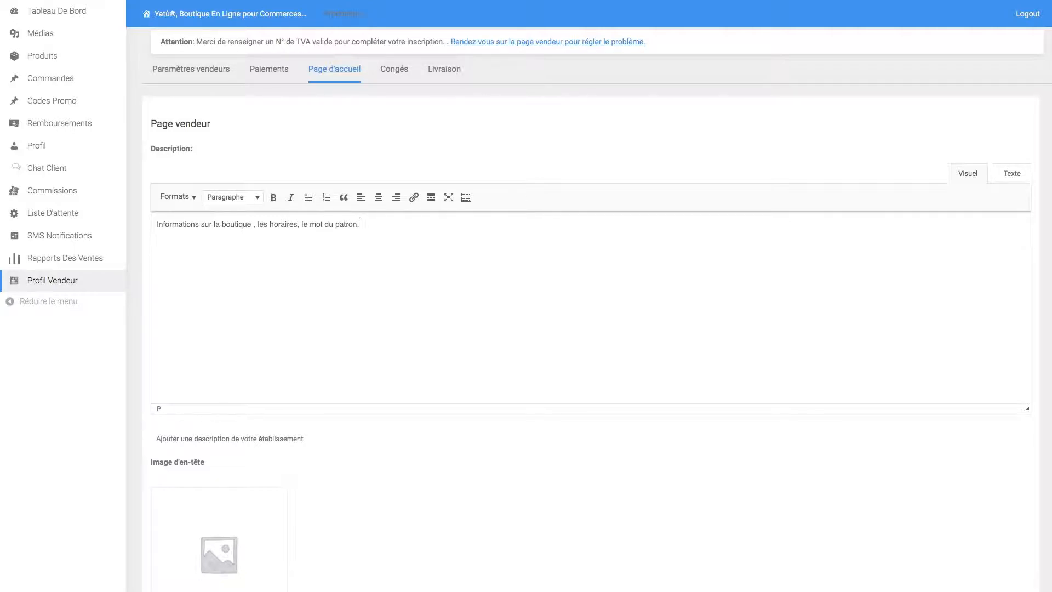
{"action": "scroll", "coordinate": [362, 357], "scroll_direction": "down", "scroll_amount": 5}
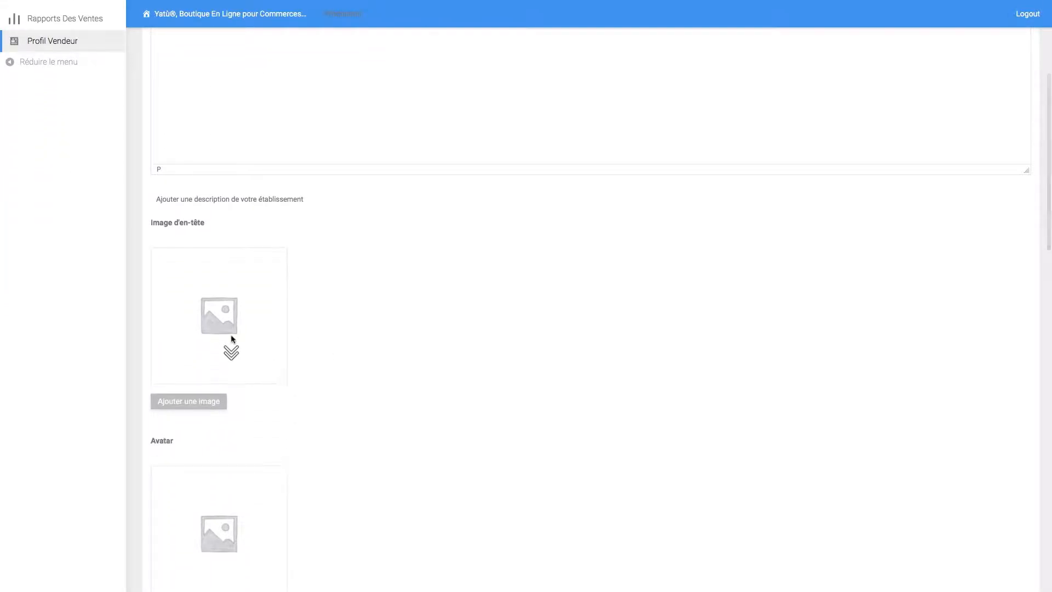
{"action": "scroll", "coordinate": [219, 293], "scroll_direction": "down", "scroll_amount": 3}
{"action": "scroll", "coordinate": [219, 293], "scroll_direction": "down", "scroll_amount": 1}
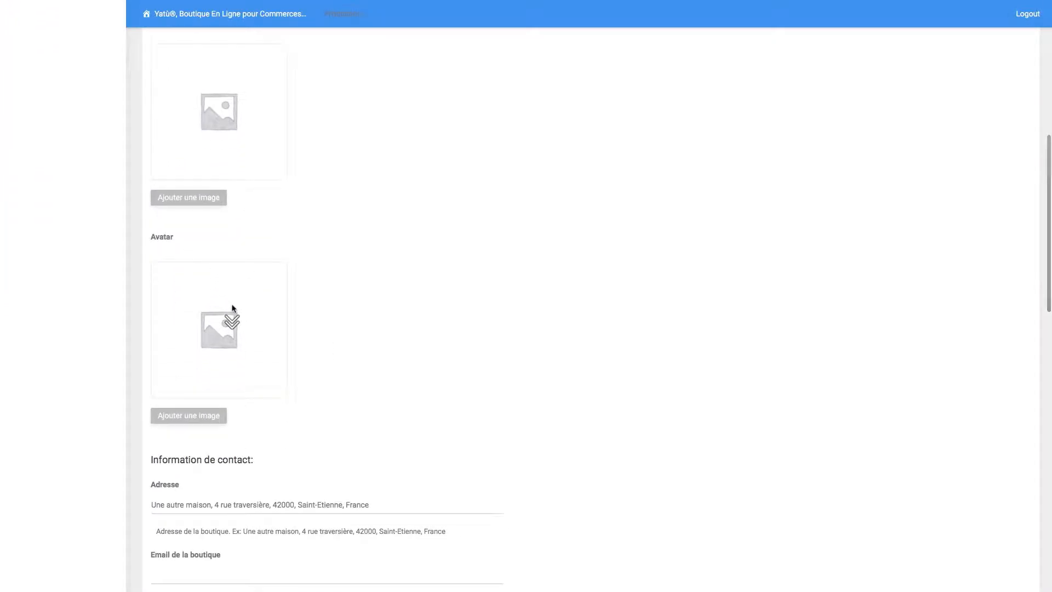
{"action": "scroll", "coordinate": [231, 307], "scroll_direction": "up", "scroll_amount": 3}
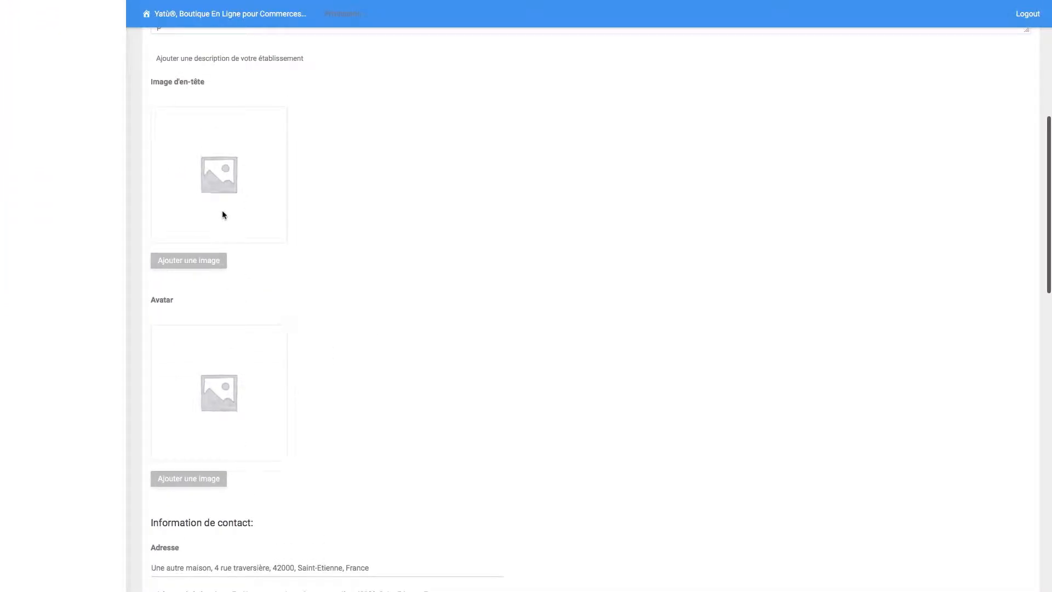
{"action": "left_click", "coordinate": [189, 259]}
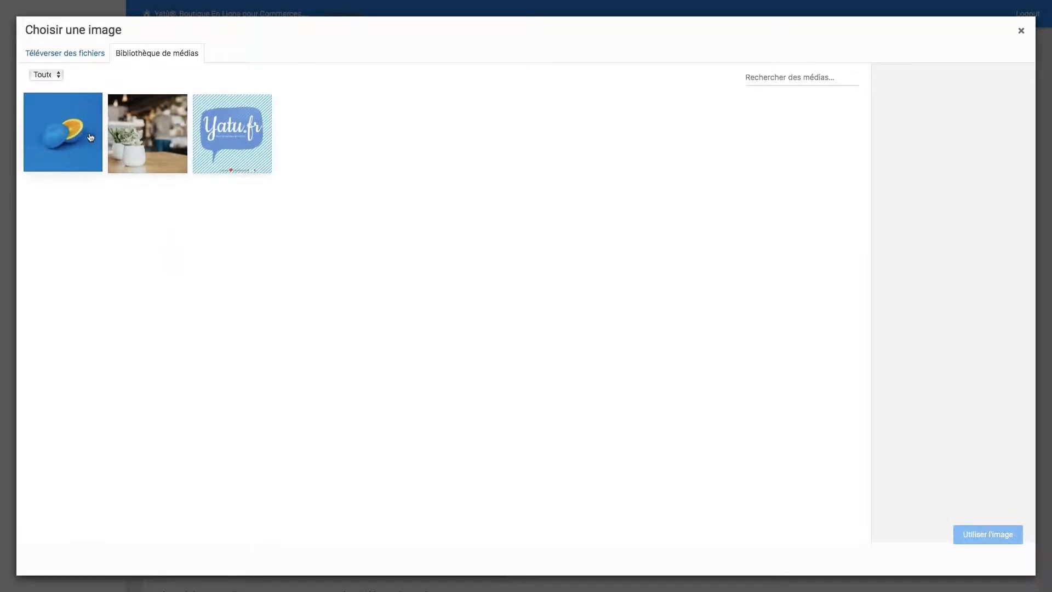
- Select the blue-background orange photo and set its title and alternative text to 'orange fond bleu'
{"action": "left_click", "coordinate": [90, 137]}
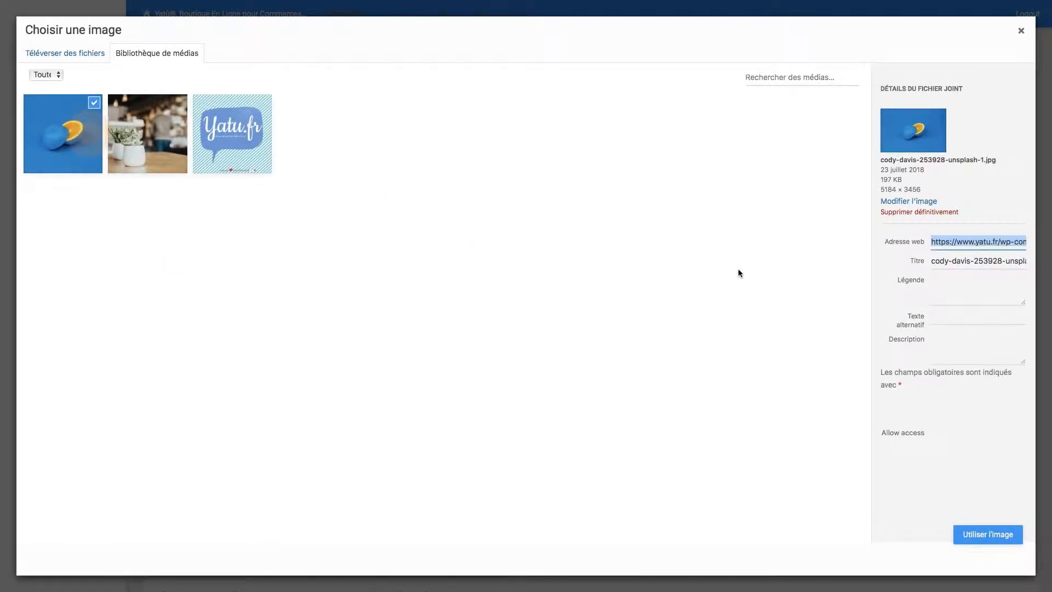
{"action": "triple_click", "coordinate": [966, 260]}
{"action": "type", "text": "orange "}
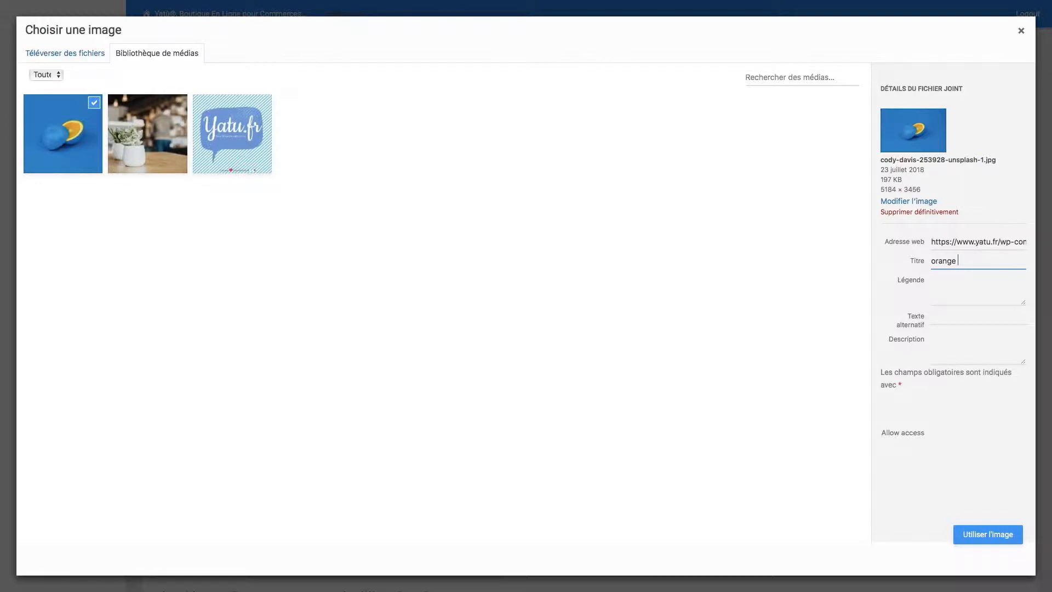
{"action": "type", "text": "fond bleu"}
{"action": "triple_click", "coordinate": [974, 259]}
{"action": "key", "text": "ctrl+c"}
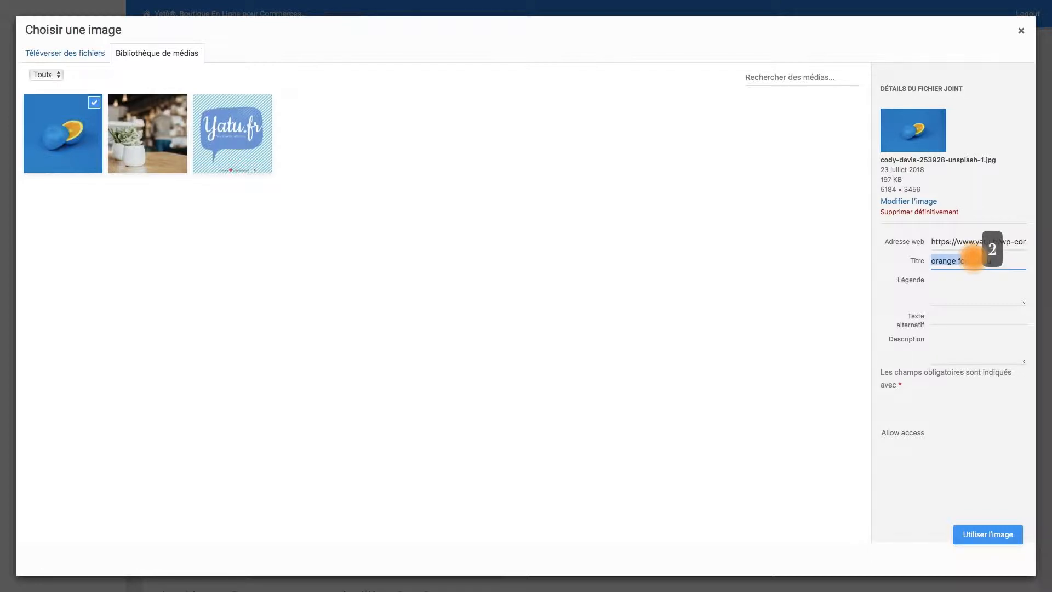
{"action": "left_click", "coordinate": [944, 320]}
{"action": "key", "text": "ctrl+v"}
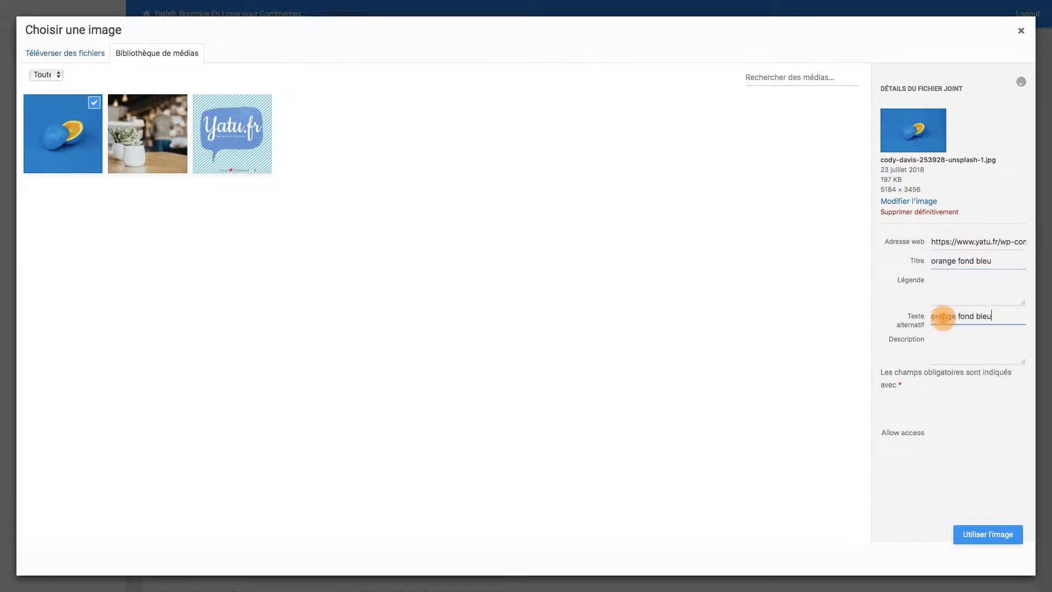
{"action": "left_click", "coordinate": [952, 353]}
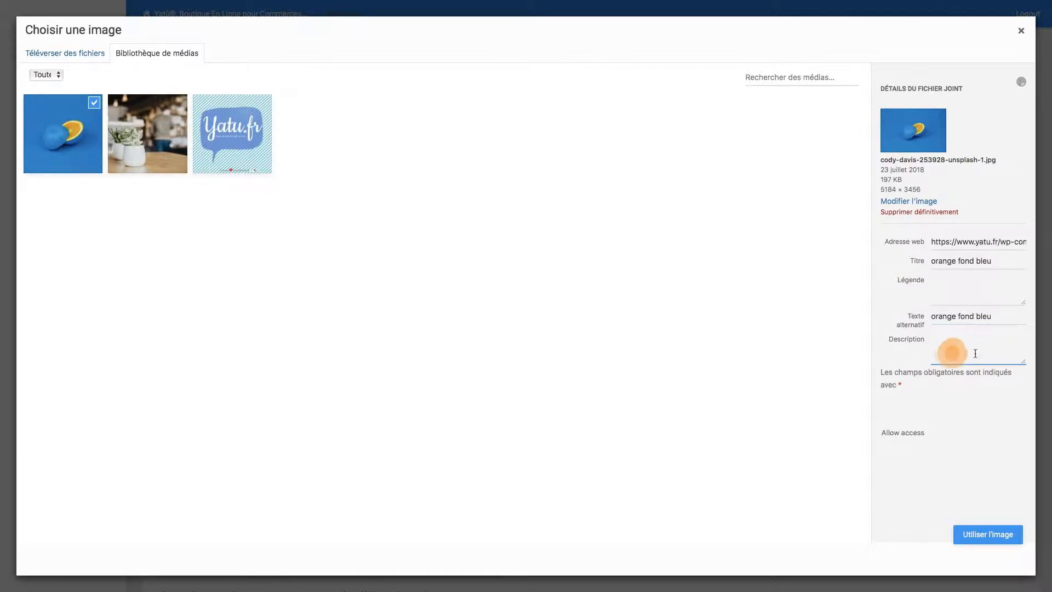
- Use the orange photo as the shop's header image
{"action": "left_click", "coordinate": [978, 531]}
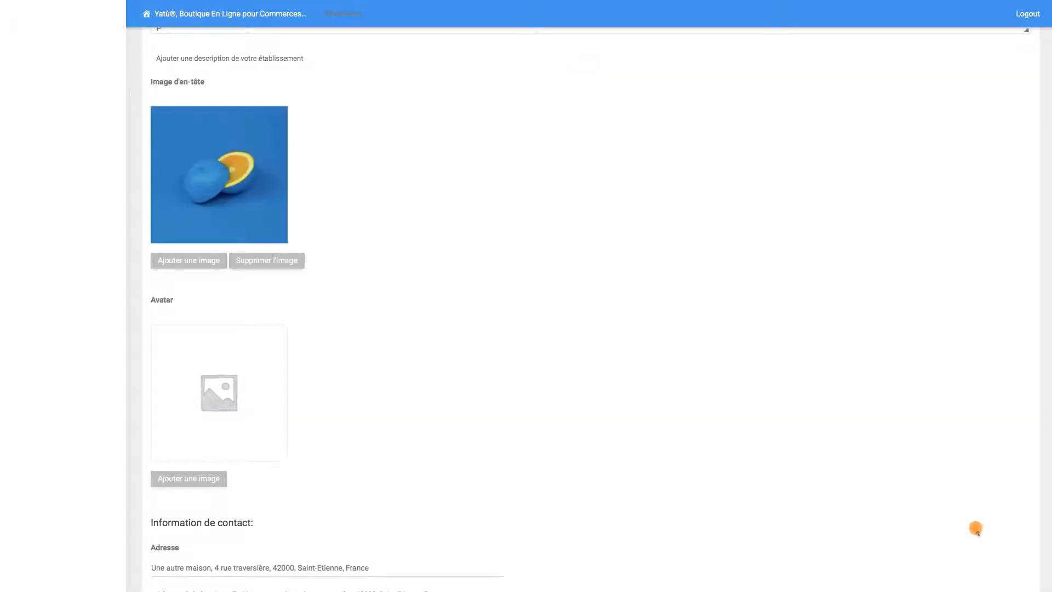
{"action": "scroll", "coordinate": [299, 340], "scroll_direction": "down", "scroll_amount": 4}
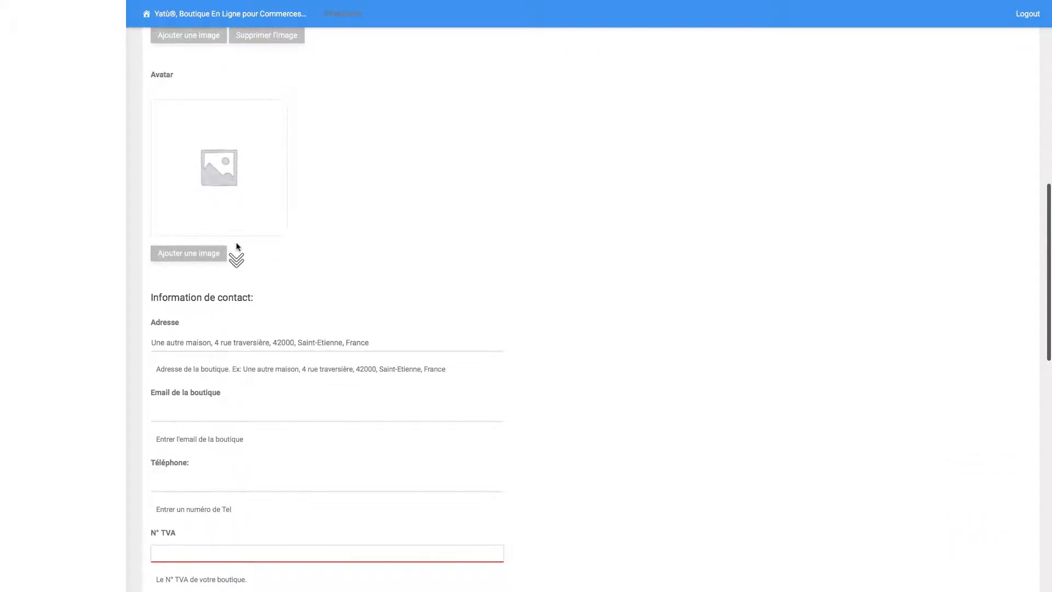
{"action": "scroll", "coordinate": [235, 253], "scroll_direction": "down", "scroll_amount": 2}
- Enter the shop's street address with postcode and city in Adresse
{"action": "left_click", "coordinate": [202, 254]}
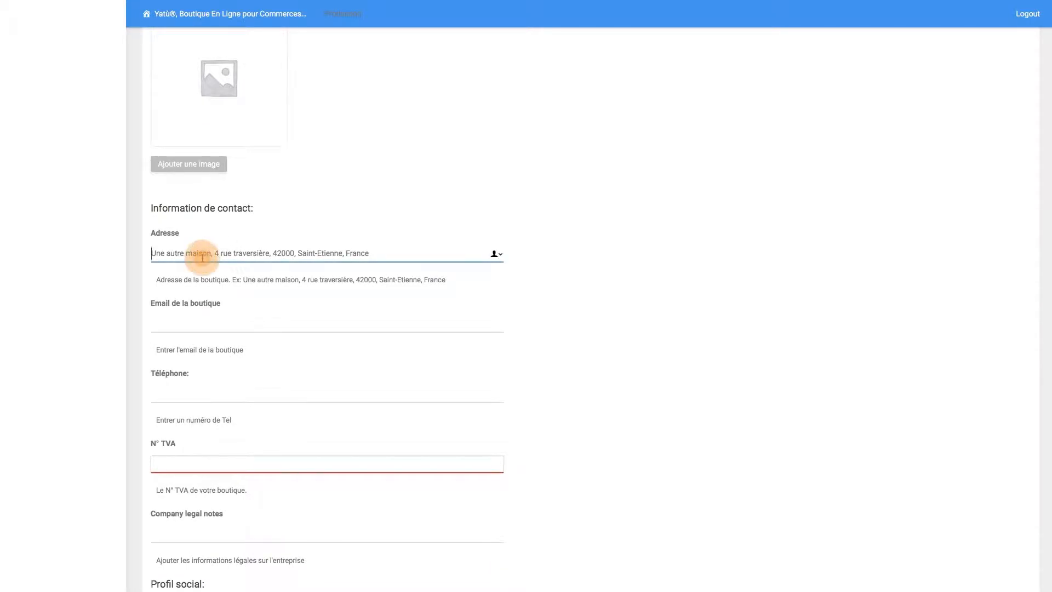
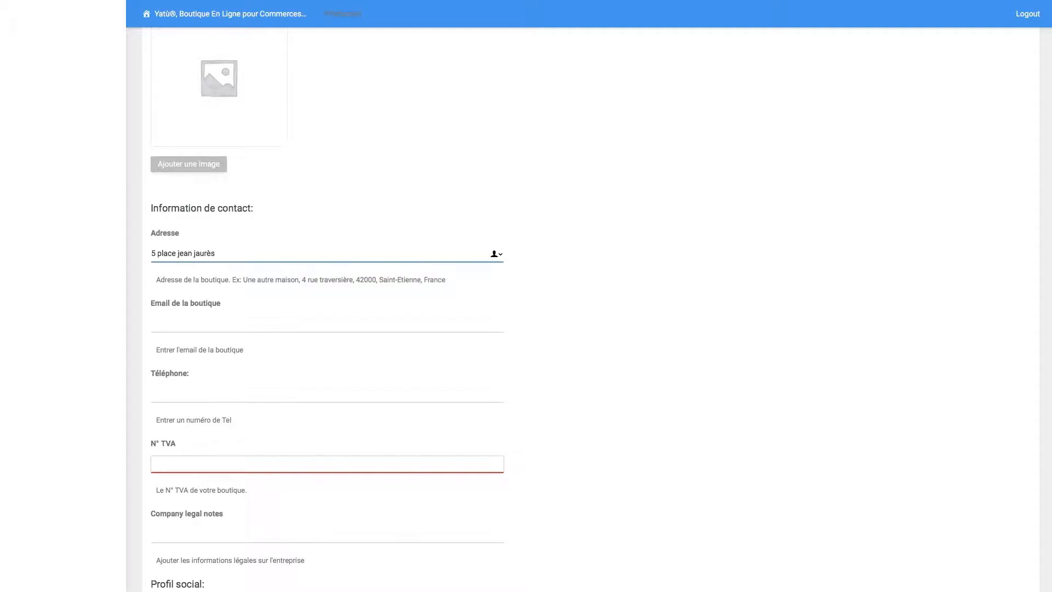
- Fill in the shop e-mail and begin entering the shop phone number
{"action": "left_click", "coordinate": [225, 318]}
{"action": "scroll", "coordinate": [226, 318], "scroll_direction": "down", "scroll_amount": 1}
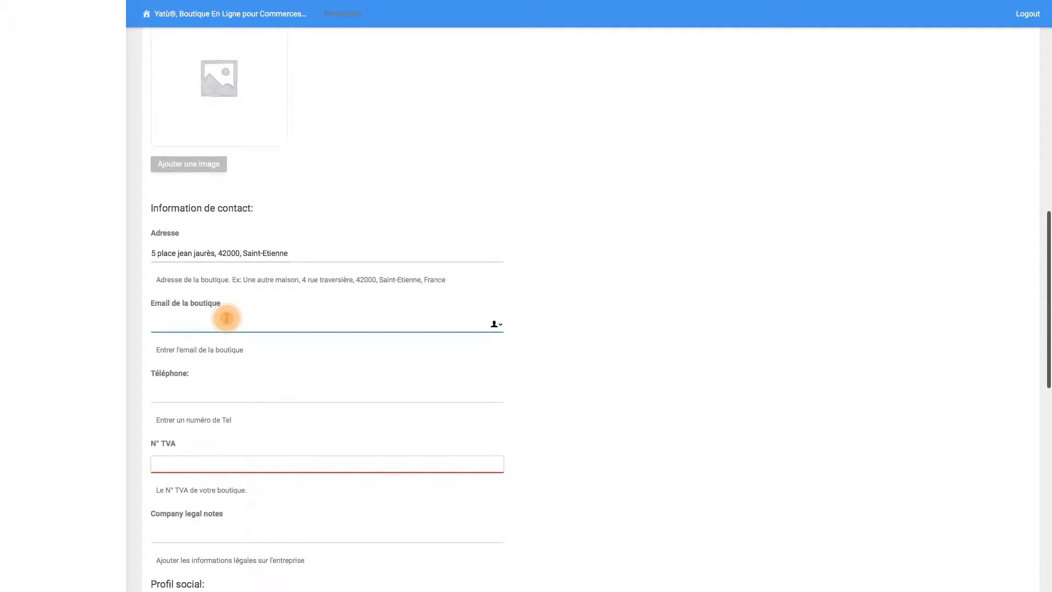
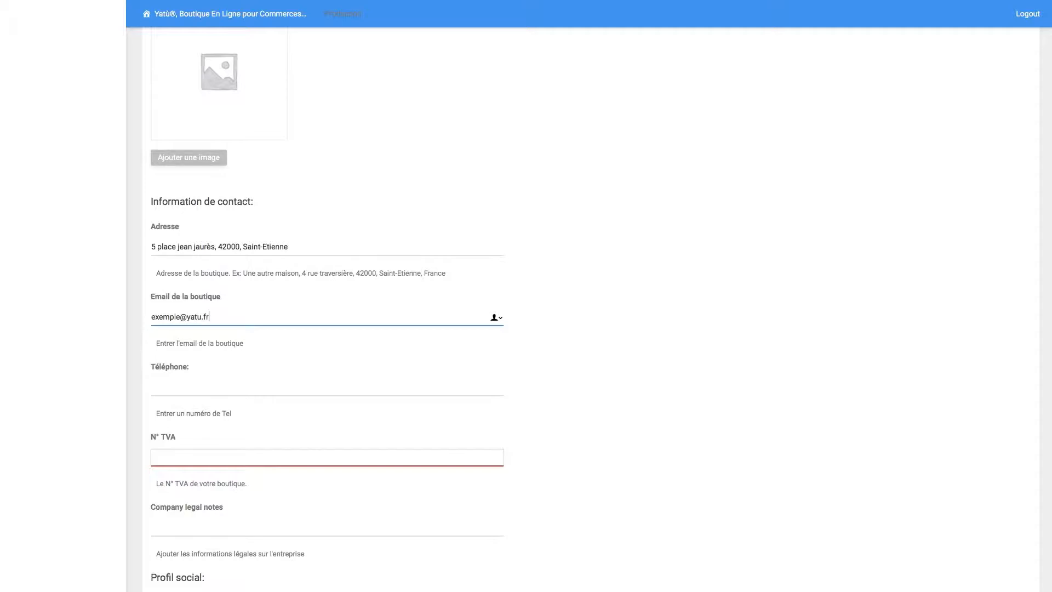
{"action": "left_click", "coordinate": [232, 388]}
{"action": "type", "text": "04774201"}
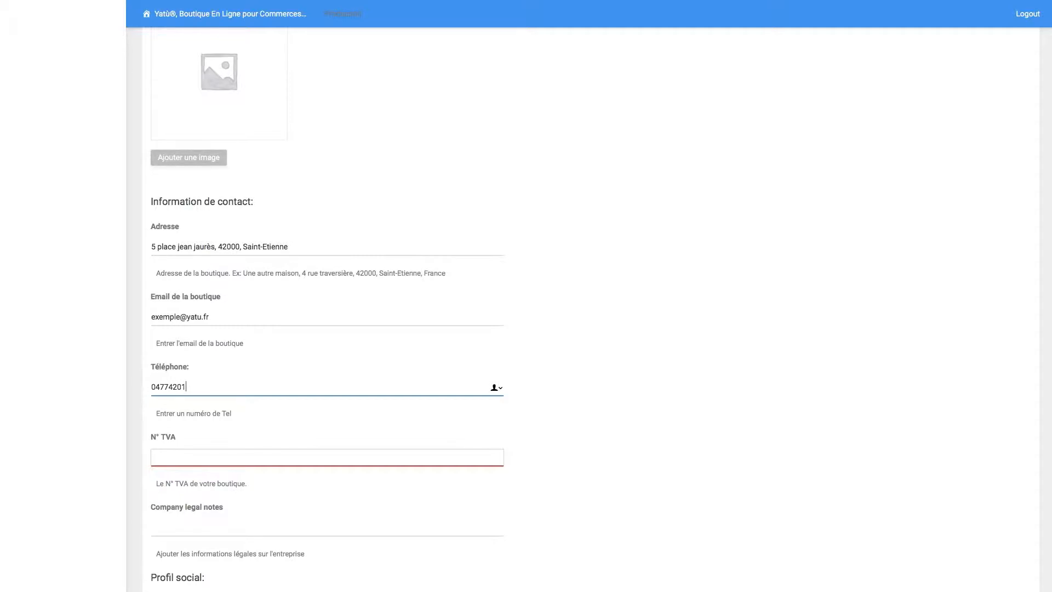
- Enter the shop's VAT number
{"action": "scroll", "coordinate": [274, 418], "scroll_direction": "down", "scroll_amount": 5}
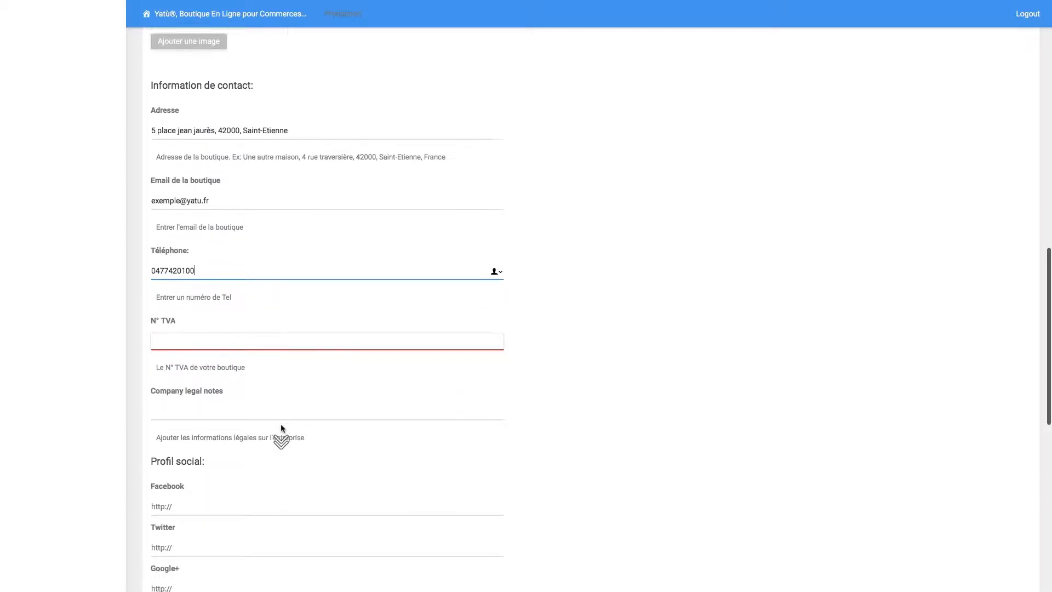
{"action": "left_click", "coordinate": [173, 301]}
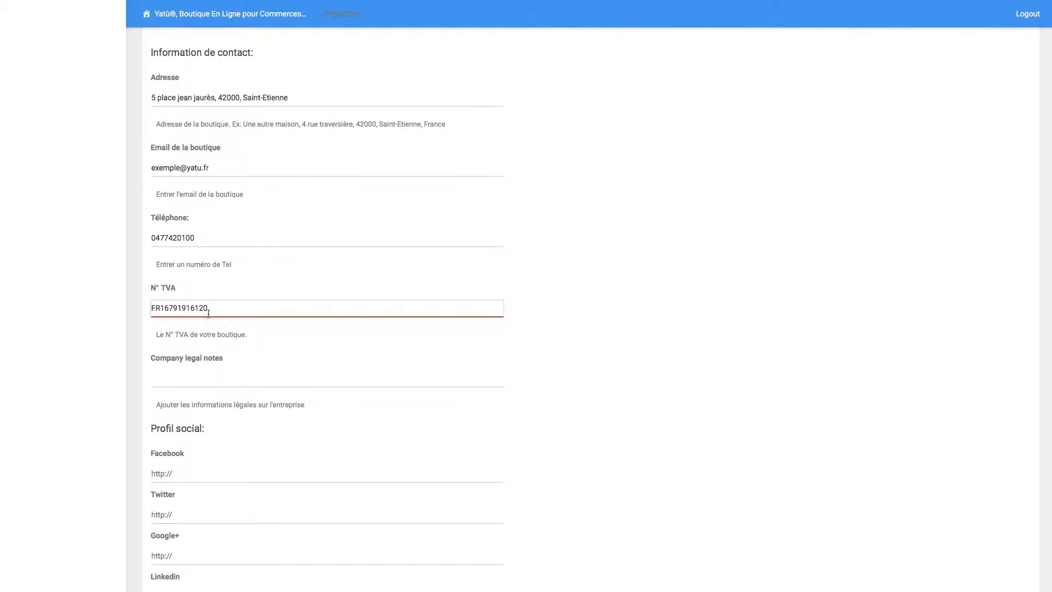
- Pass the legal notes and social profile fields and save the Page d'accueil settings
{"action": "scroll", "coordinate": [220, 329], "scroll_direction": "down", "scroll_amount": 6}
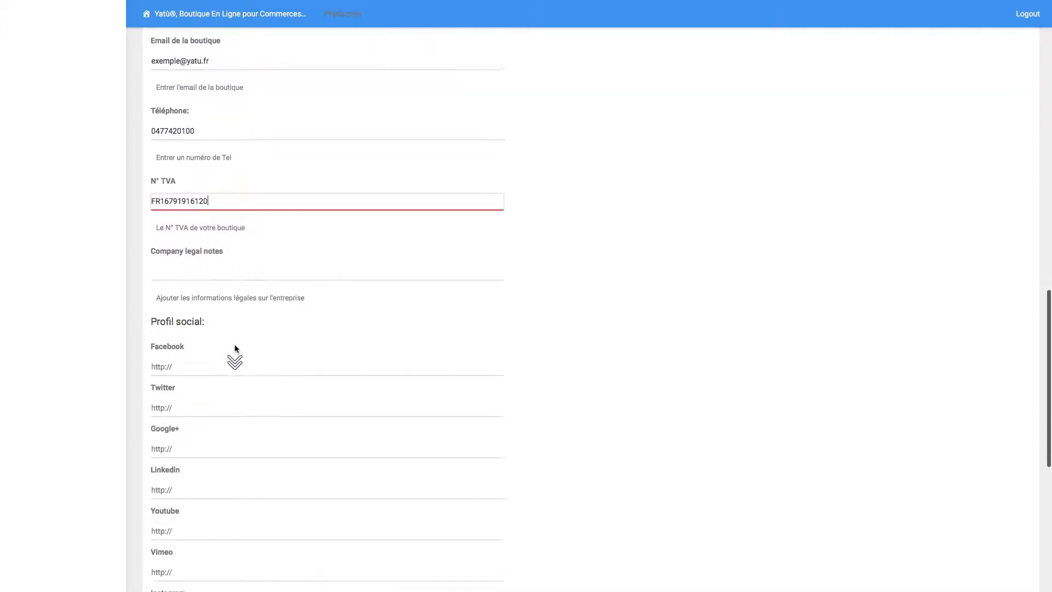
{"action": "left_click", "coordinate": [214, 241]}
{"action": "left_click", "coordinate": [177, 152]}
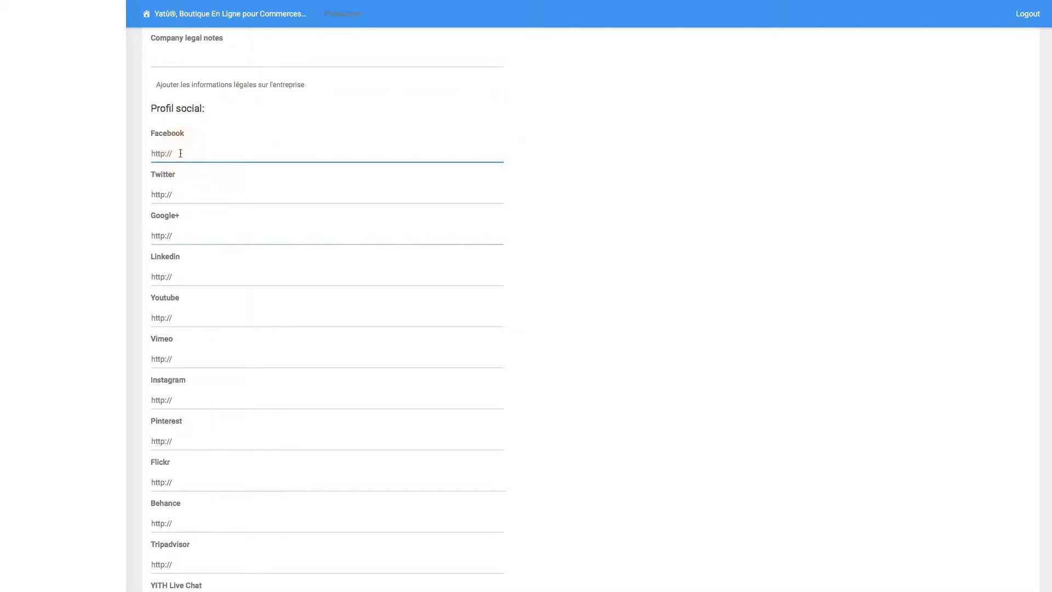
{"action": "scroll", "coordinate": [183, 336], "scroll_direction": "down", "scroll_amount": 3}
{"action": "left_click", "coordinate": [165, 220]}
{"action": "scroll", "coordinate": [234, 336], "scroll_direction": "down", "scroll_amount": 1}
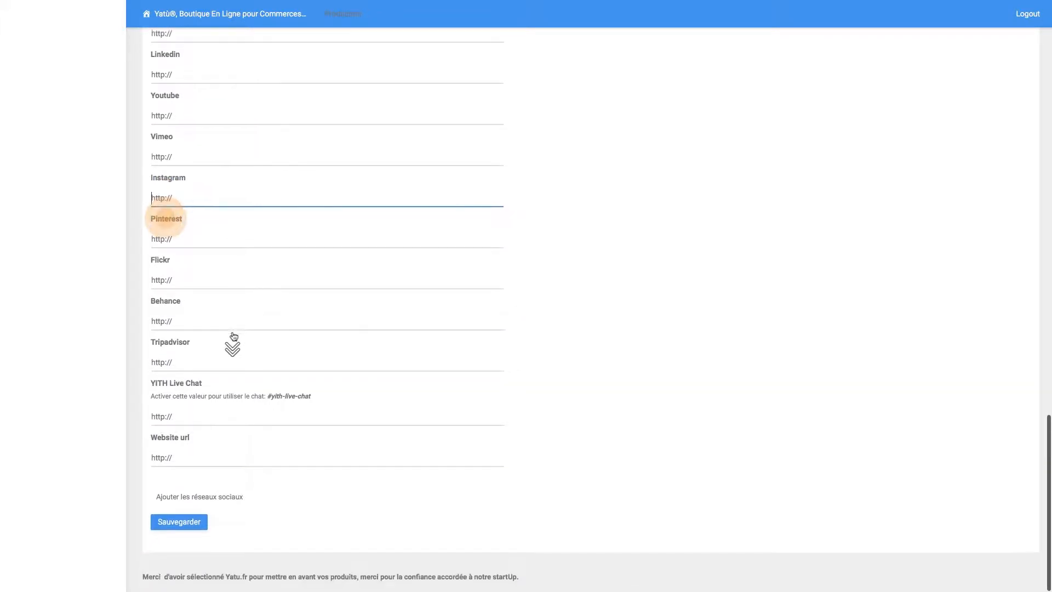
{"action": "left_click", "coordinate": [182, 530]}
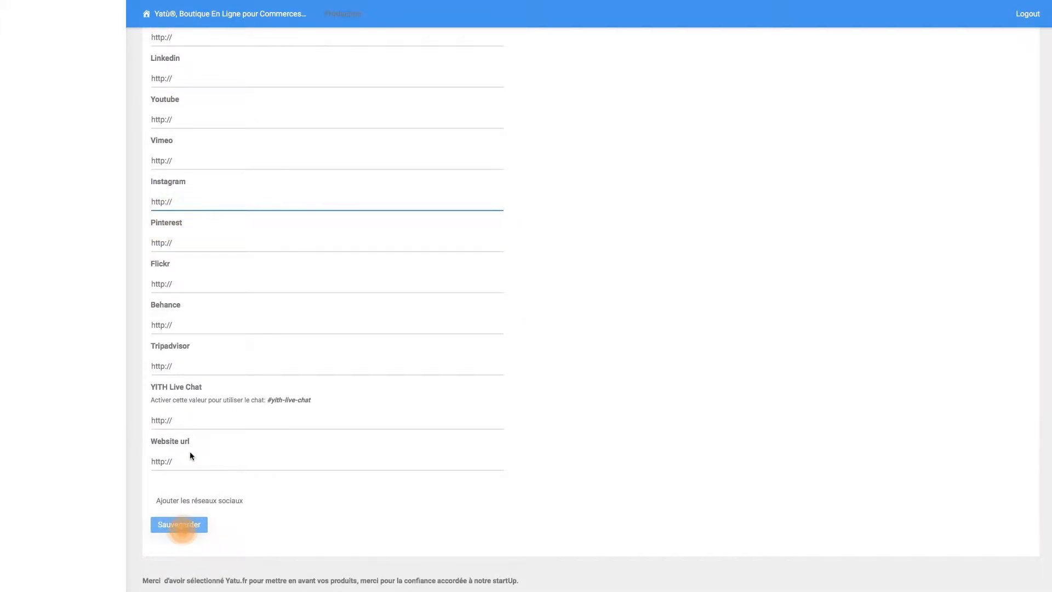
{"action": "scroll", "coordinate": [190, 456], "scroll_direction": "up", "scroll_amount": 4}
{"action": "scroll", "coordinate": [189, 456], "scroll_direction": "up", "scroll_amount": 5}
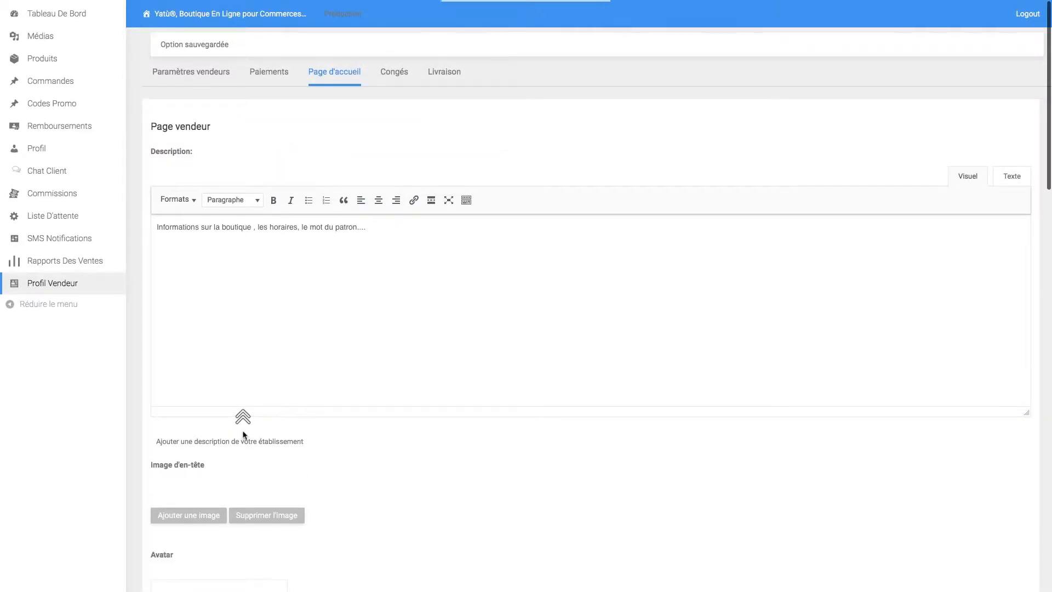
- In Congés, write the vacation message 'Vous partez en vacances? Laissez un message à vos clients ;-)'
{"action": "left_click", "coordinate": [390, 73]}
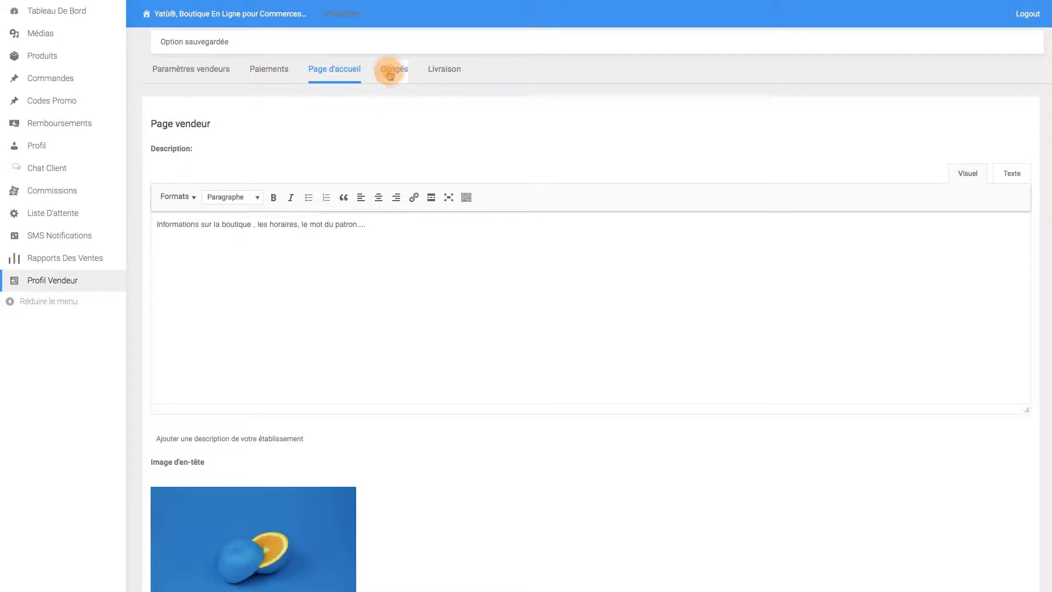
{"action": "left_click", "coordinate": [199, 251]}
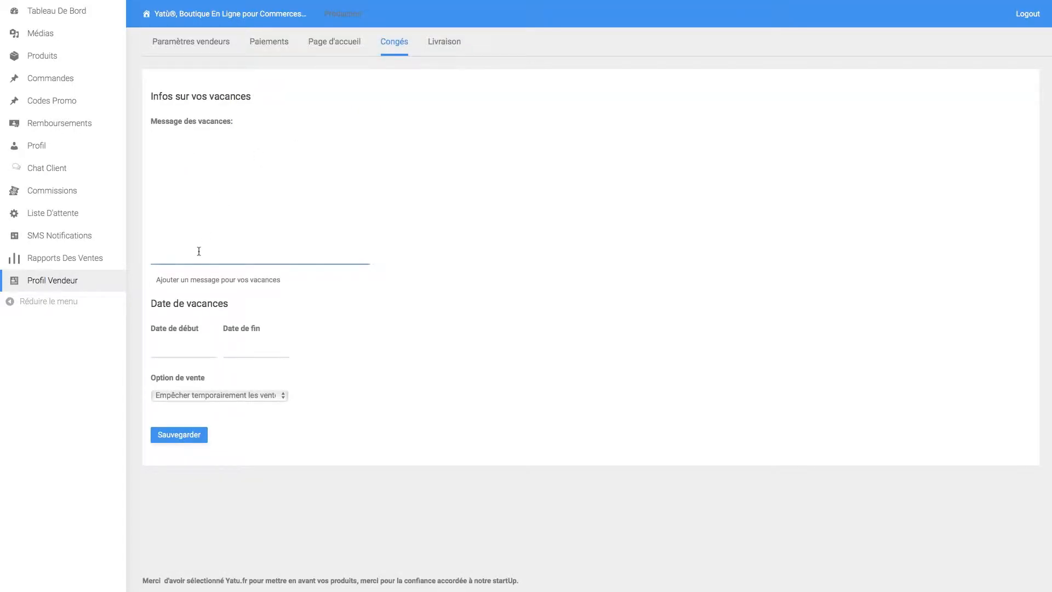
{"action": "left_click", "coordinate": [187, 249]}
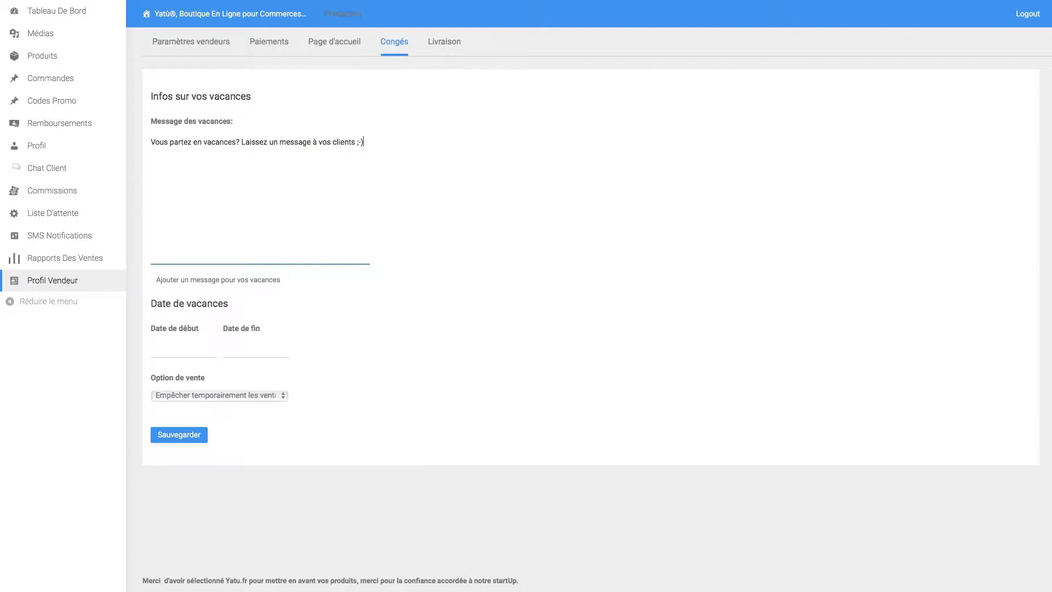
{"action": "left_click", "coordinate": [171, 349]}
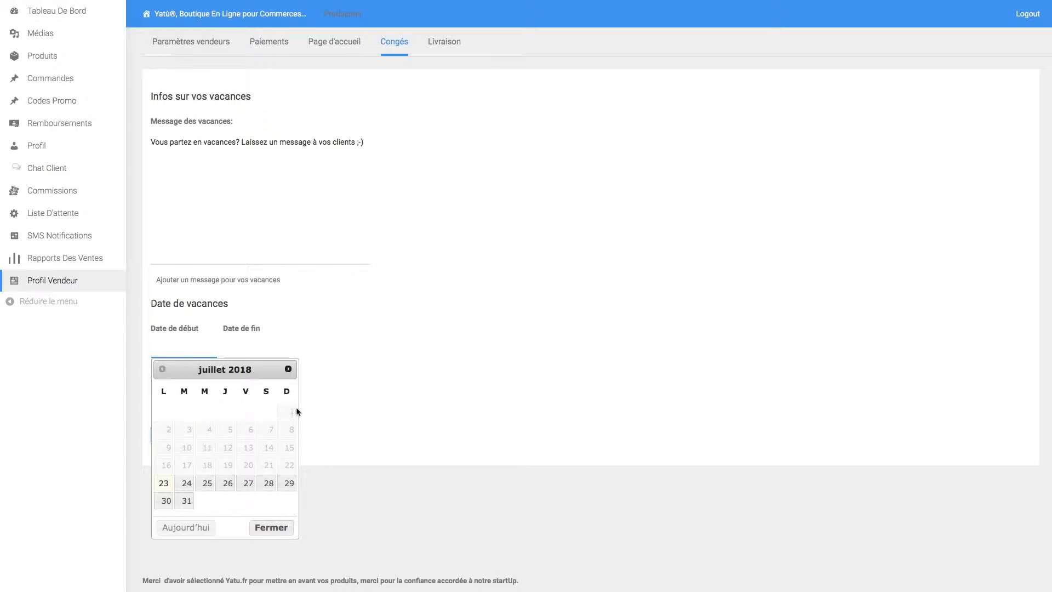
- Set the vacation dates from 1 August 2018 to 15 August 2018
{"action": "left_click", "coordinate": [289, 371]}
{"action": "left_click", "coordinate": [203, 414]}
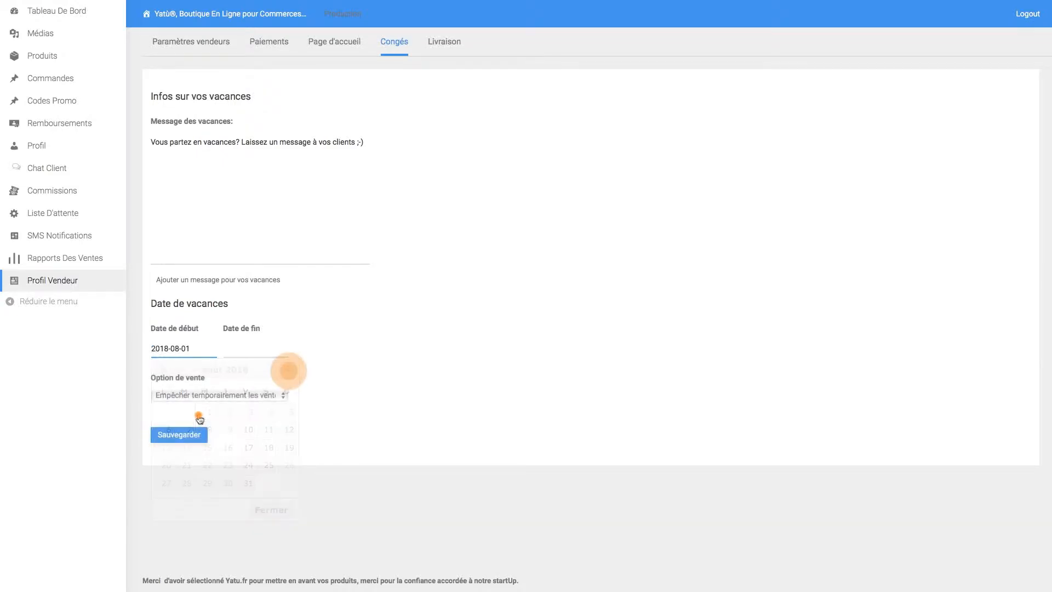
{"action": "left_click", "coordinate": [245, 347]}
{"action": "left_click", "coordinate": [280, 447]}
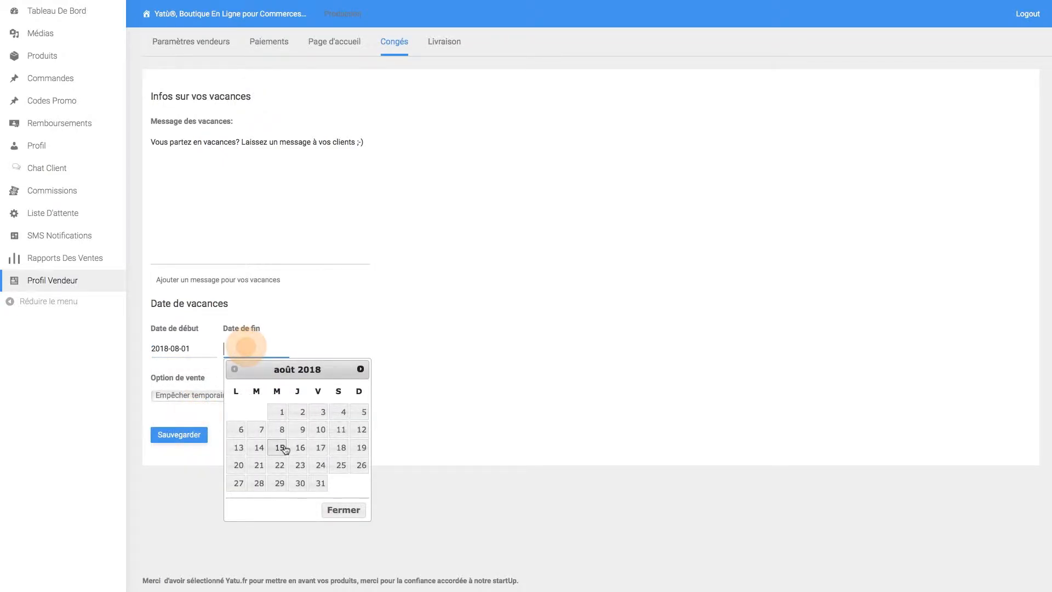
- Choose Continuer de vendre, save the vacation, and enable custom shipping costs in Livraison
{"action": "left_click", "coordinate": [249, 394]}
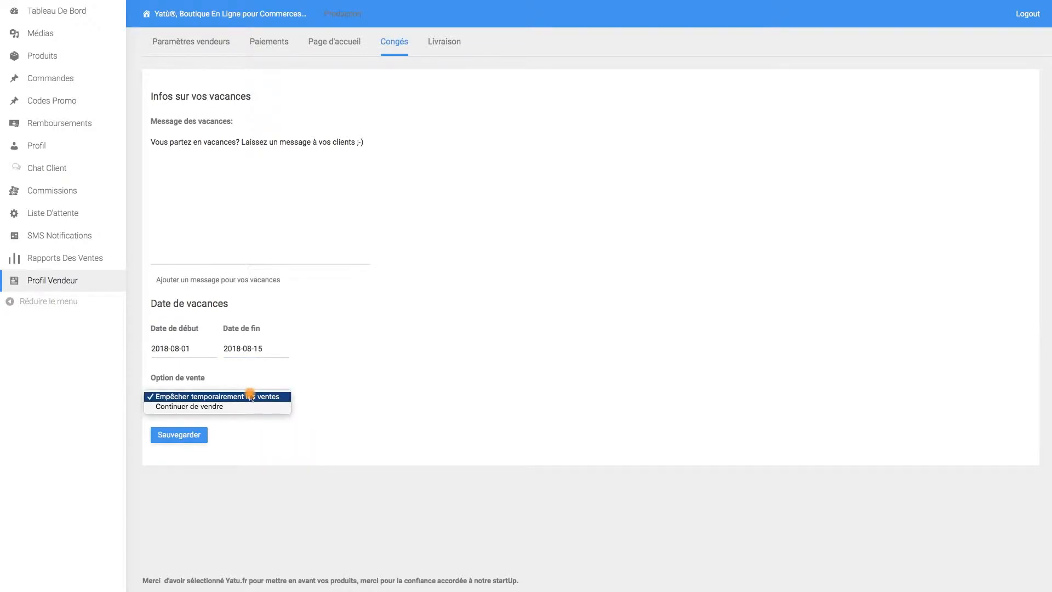
{"action": "left_click", "coordinate": [222, 407]}
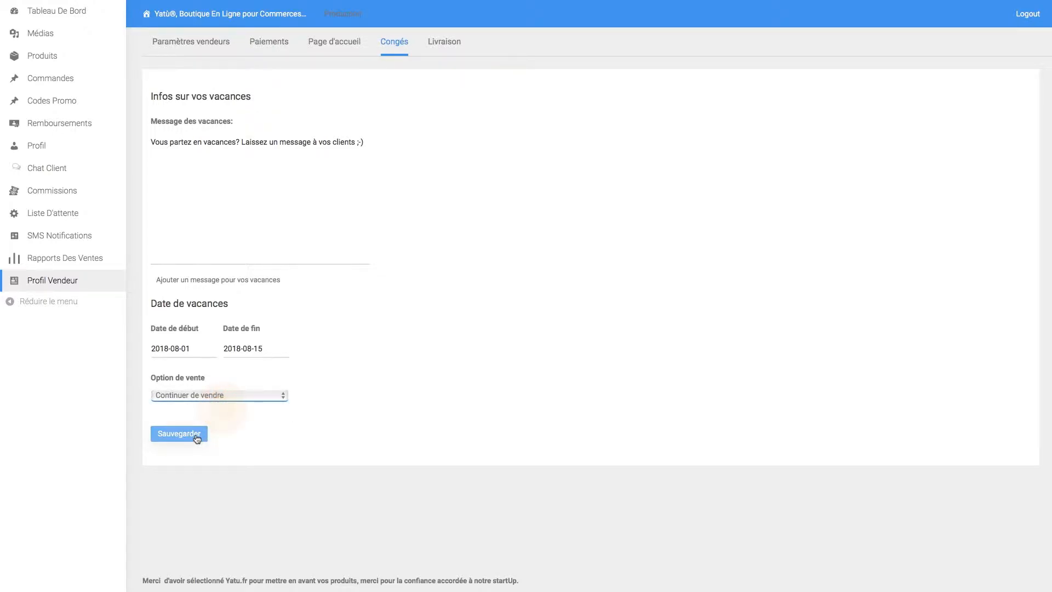
{"action": "left_click", "coordinate": [196, 434]}
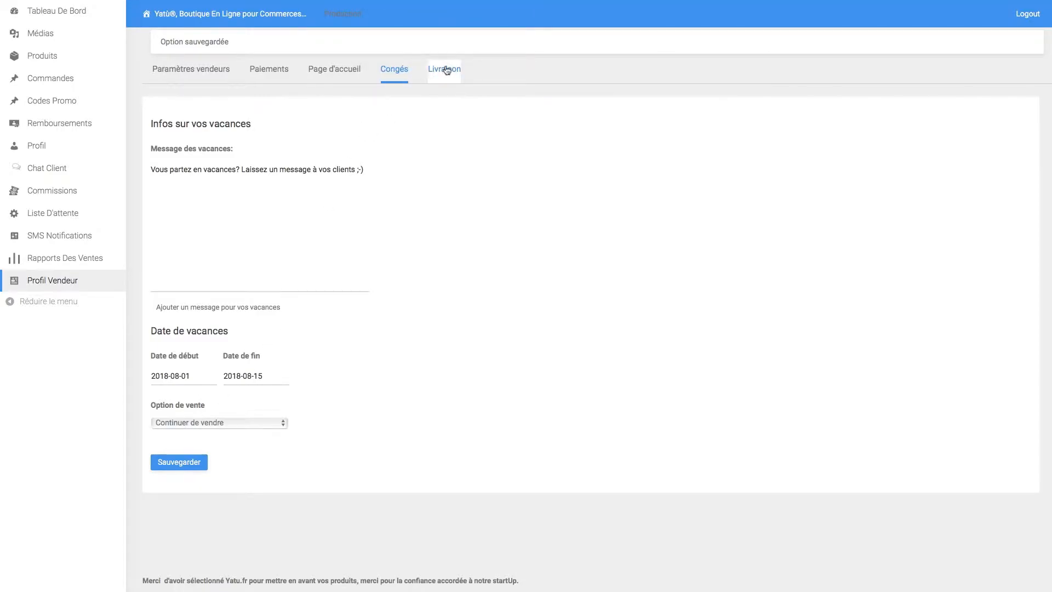
{"action": "left_click", "coordinate": [445, 69]}
{"action": "left_click", "coordinate": [157, 137]}
- Leave the base and per-product shipping prices at 0.00 with no preparation delay chosen
{"action": "left_click", "coordinate": [195, 194]}
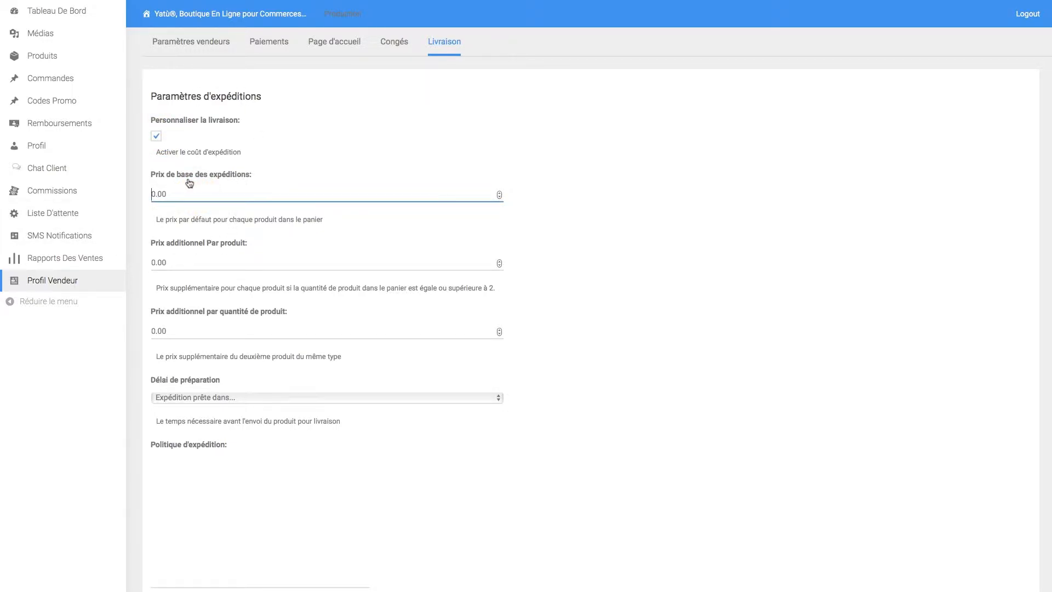
{"action": "left_click", "coordinate": [176, 265]}
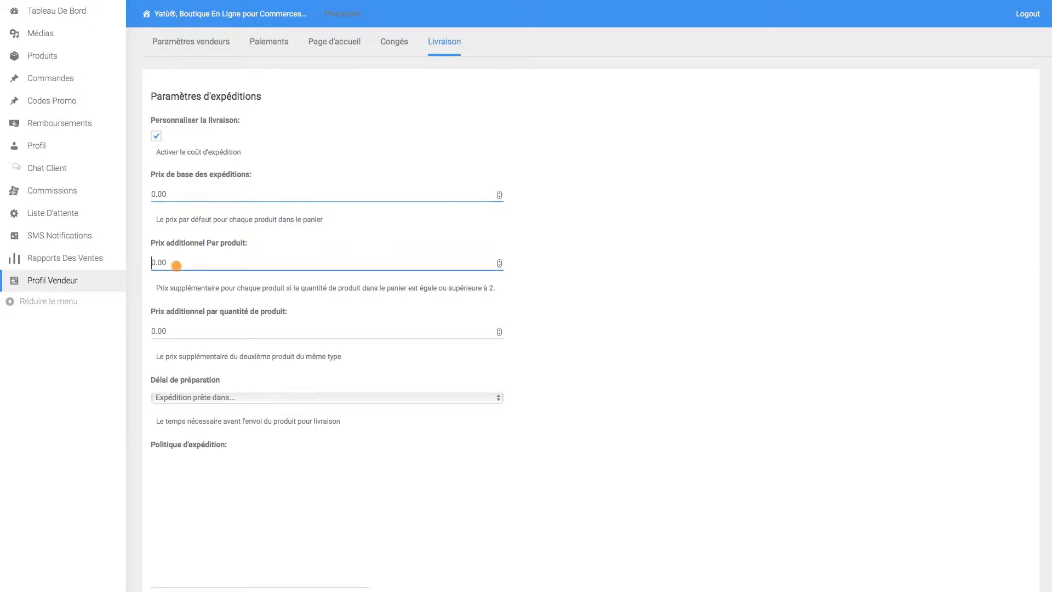
{"action": "left_click", "coordinate": [192, 398]}
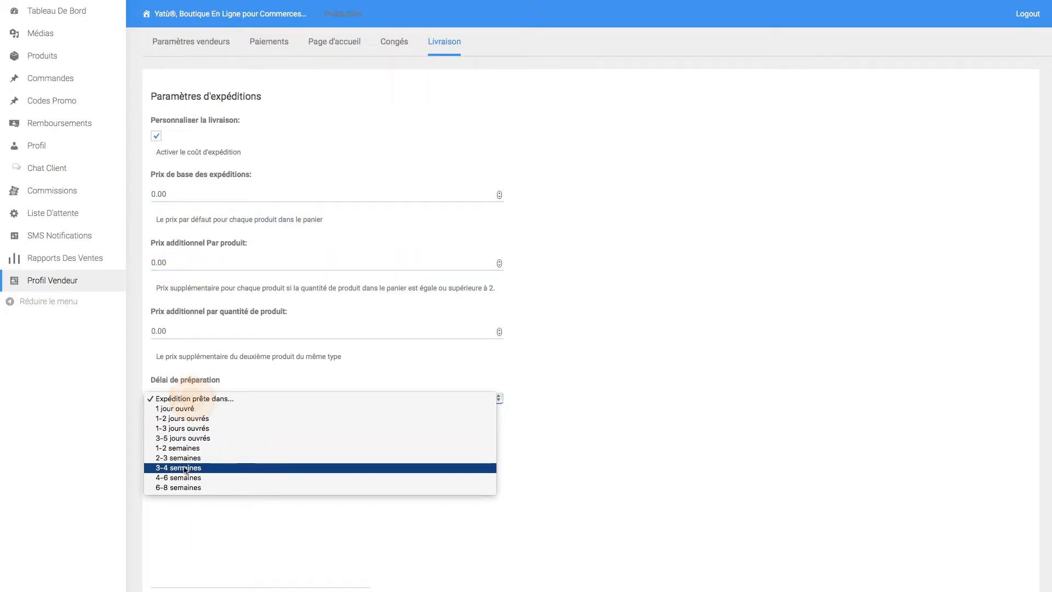
{"action": "left_click", "coordinate": [213, 353]}
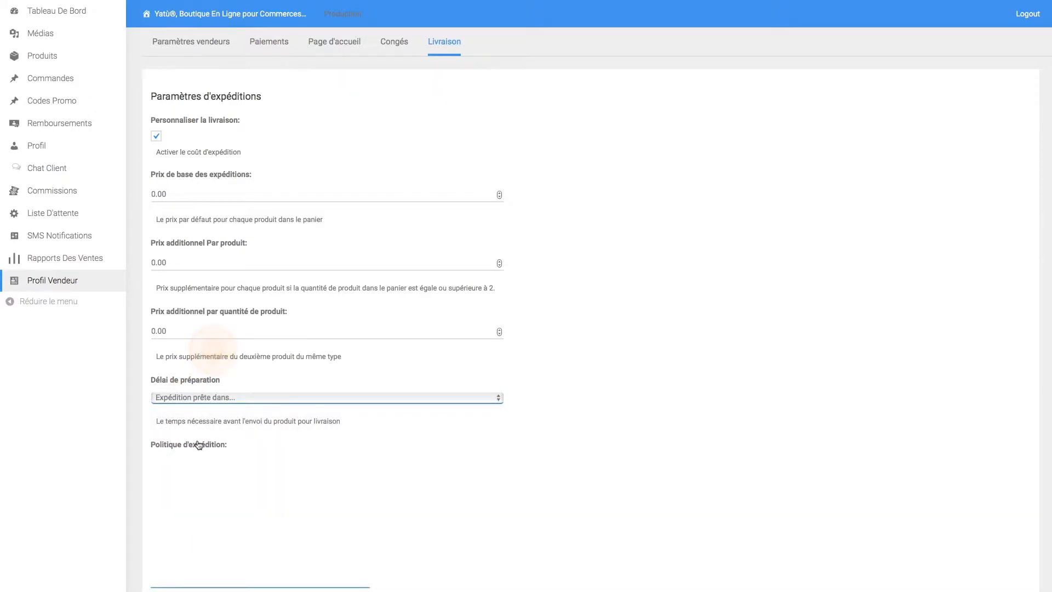
- Leave the shipping and refund policies empty and the ships-from country unset
{"action": "scroll", "coordinate": [197, 441], "scroll_direction": "down", "scroll_amount": 4}
{"action": "left_click", "coordinate": [190, 304]}
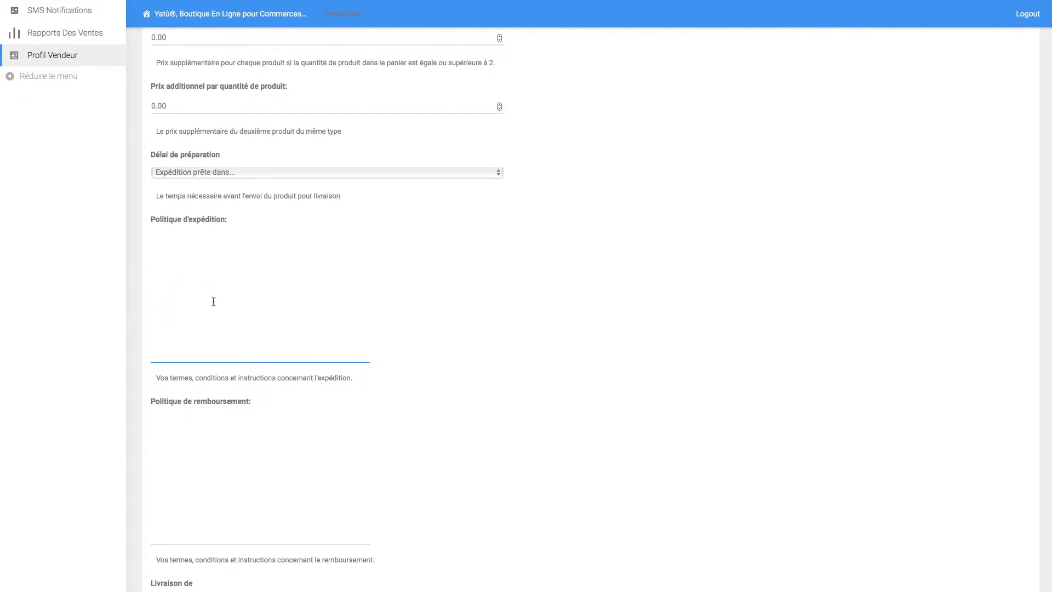
{"action": "left_click", "coordinate": [204, 419]}
{"action": "scroll", "coordinate": [203, 422], "scroll_direction": "down", "scroll_amount": 4}
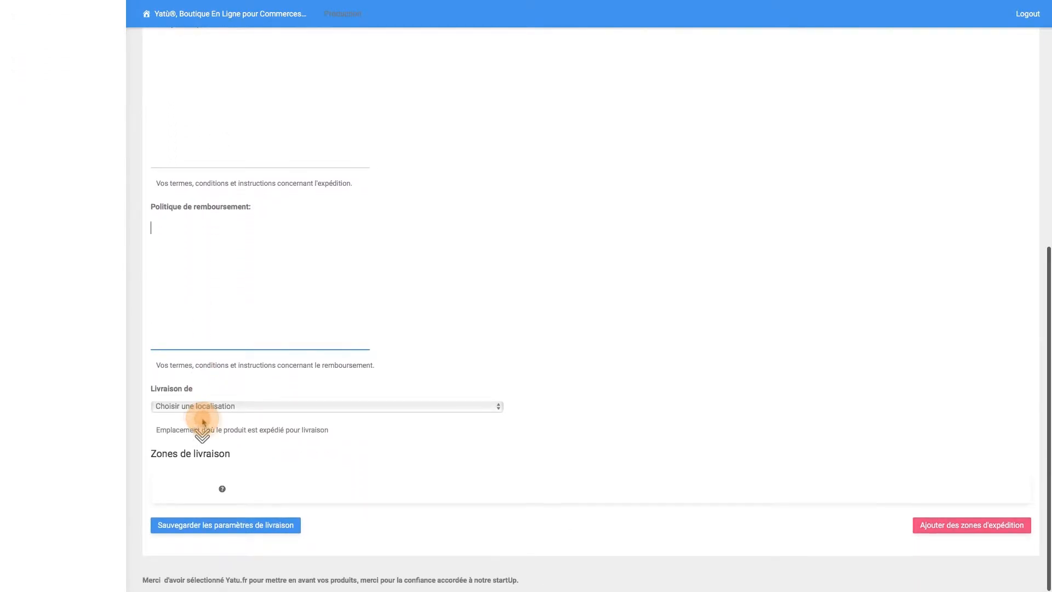
{"action": "left_click", "coordinate": [198, 406]}
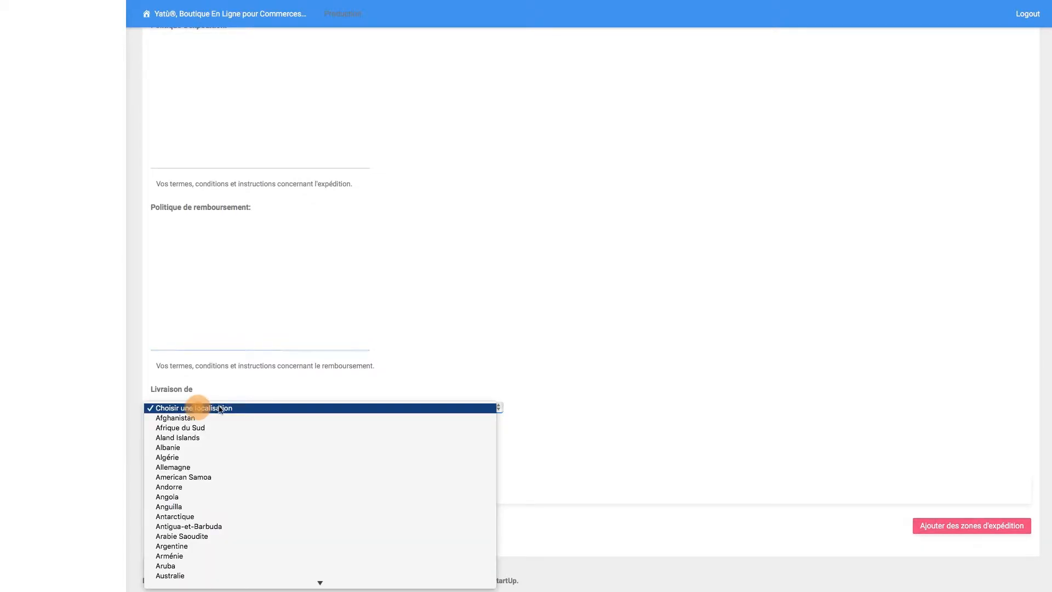
{"action": "scroll", "coordinate": [228, 489], "scroll_direction": "down", "scroll_amount": 1}
{"action": "scroll", "coordinate": [228, 489], "scroll_direction": "down", "scroll_amount": 5}
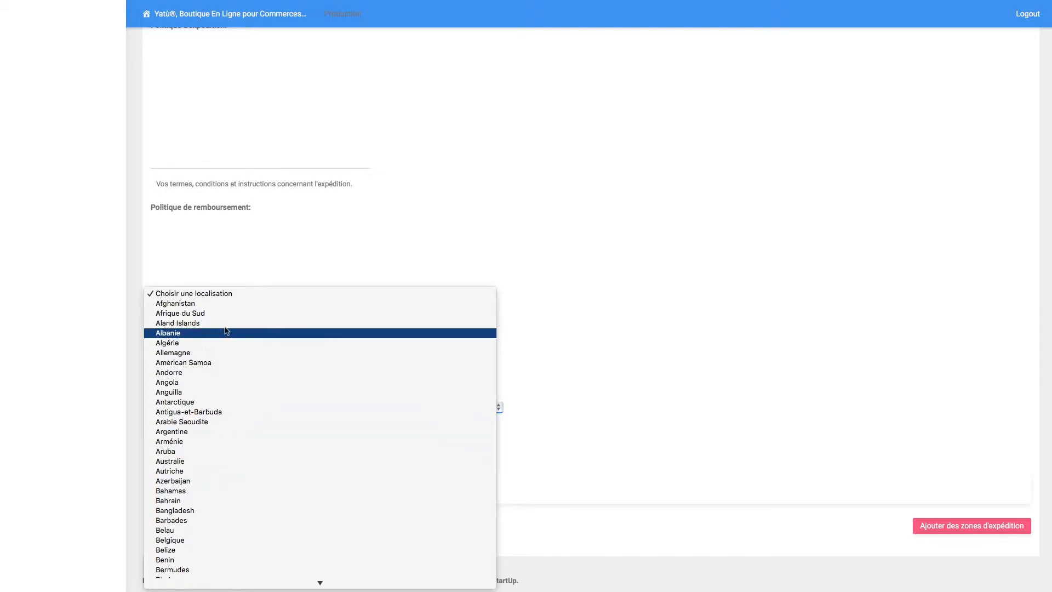
{"action": "left_click", "coordinate": [221, 272]}
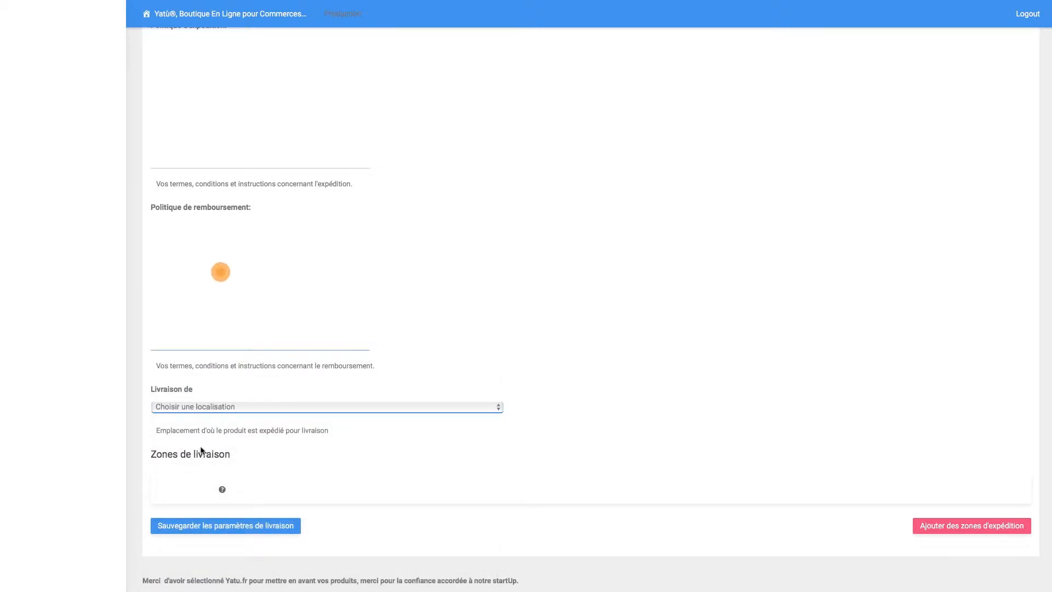
{"action": "left_click", "coordinate": [189, 483]}
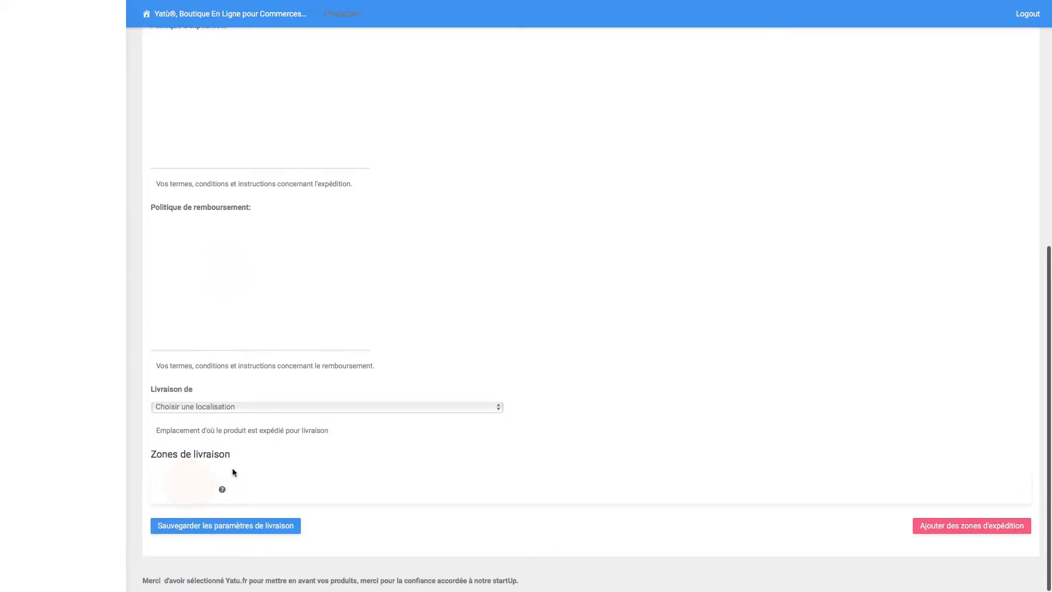
- Add a new shipping zone with France as its region
{"action": "left_click", "coordinate": [959, 526]}
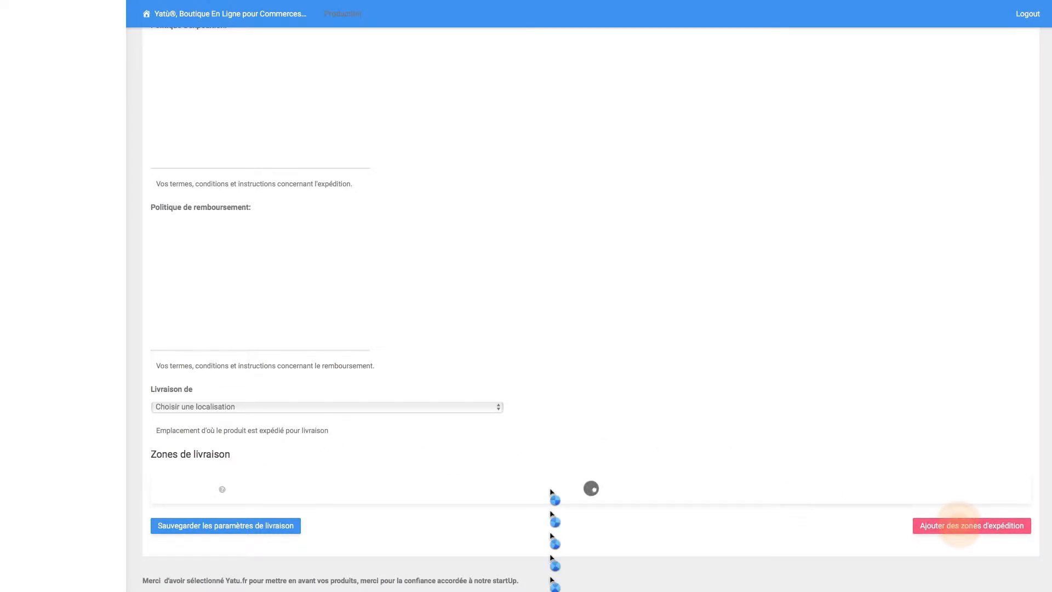
{"action": "scroll", "coordinate": [439, 427], "scroll_direction": "down", "scroll_amount": 2}
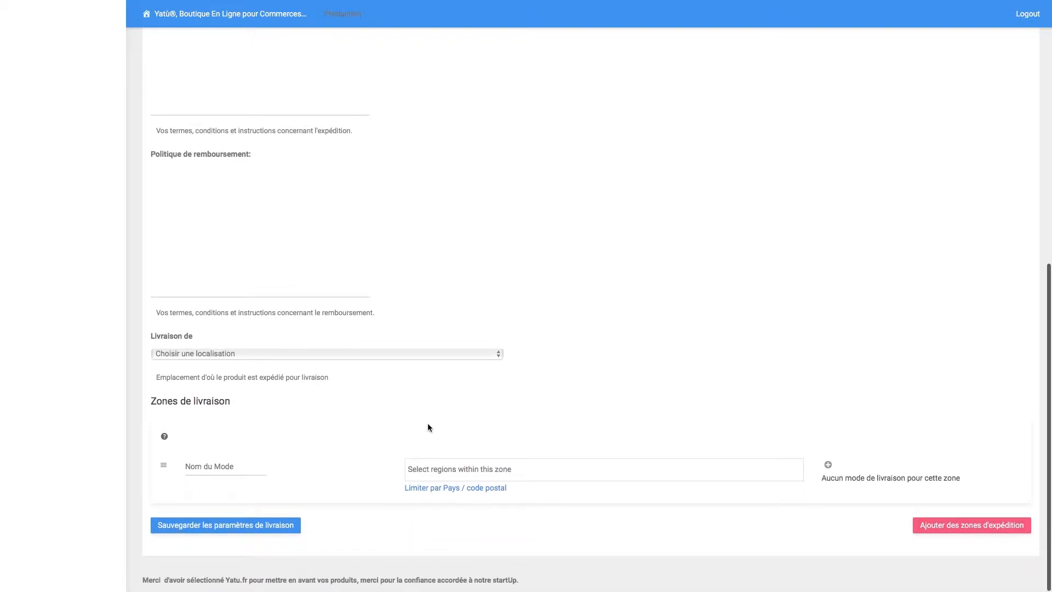
{"action": "left_click", "coordinate": [210, 468]}
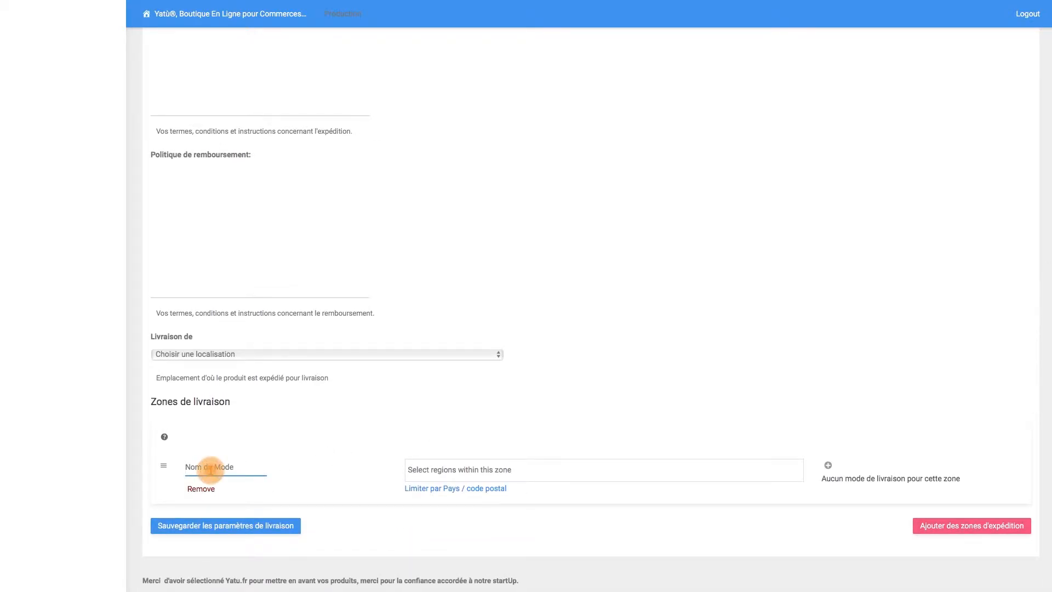
{"action": "left_click", "coordinate": [459, 464]}
{"action": "type", "text": "f"}
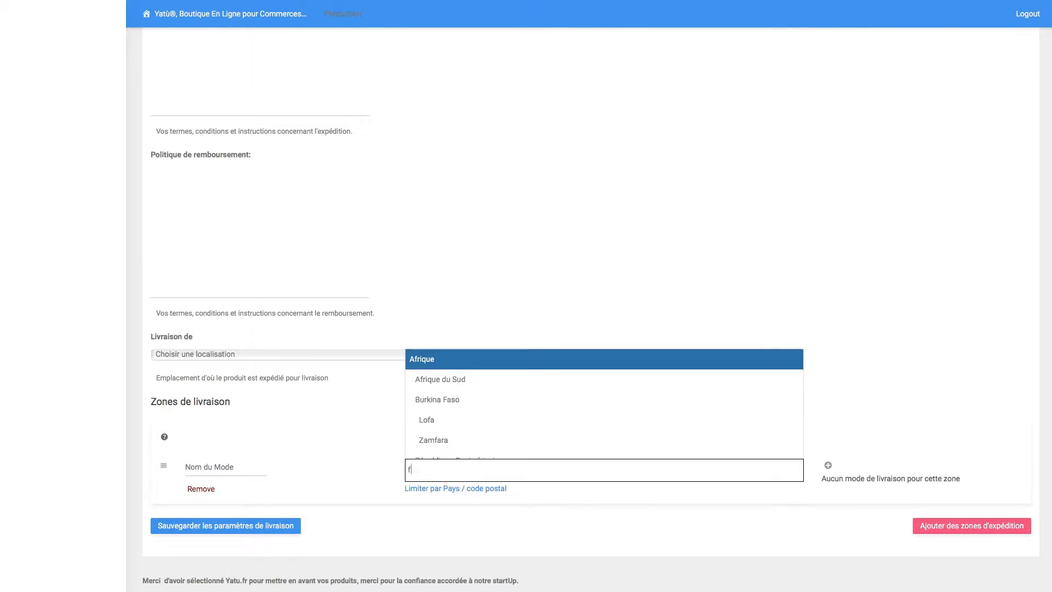
{"action": "type", "text": "ran"}
{"action": "left_click", "coordinate": [454, 387]}
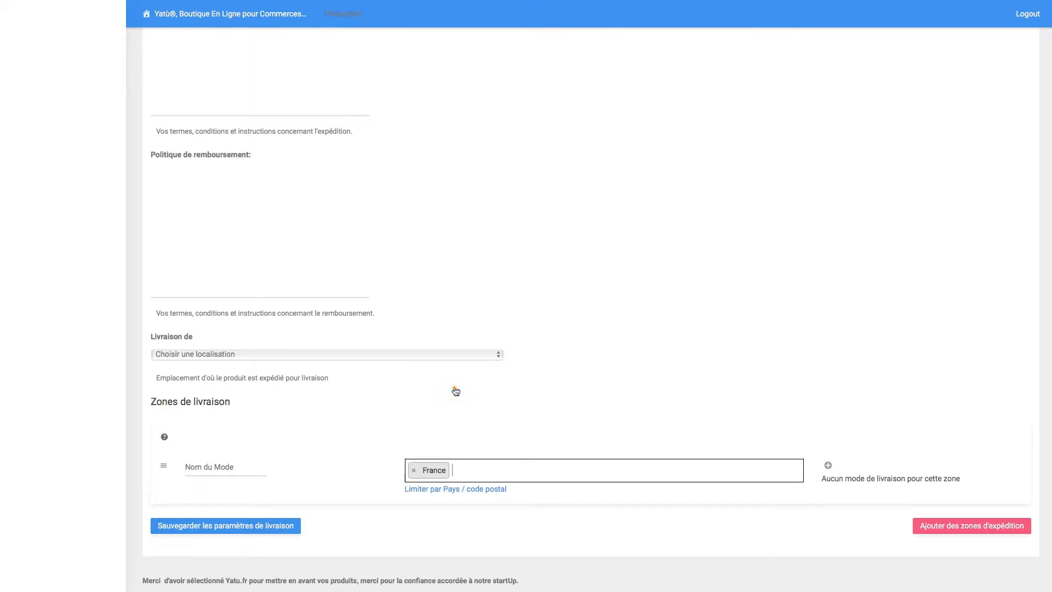
- Add the Point de vente method to the France zone and save the shipping settings
{"action": "left_click", "coordinate": [826, 468]}
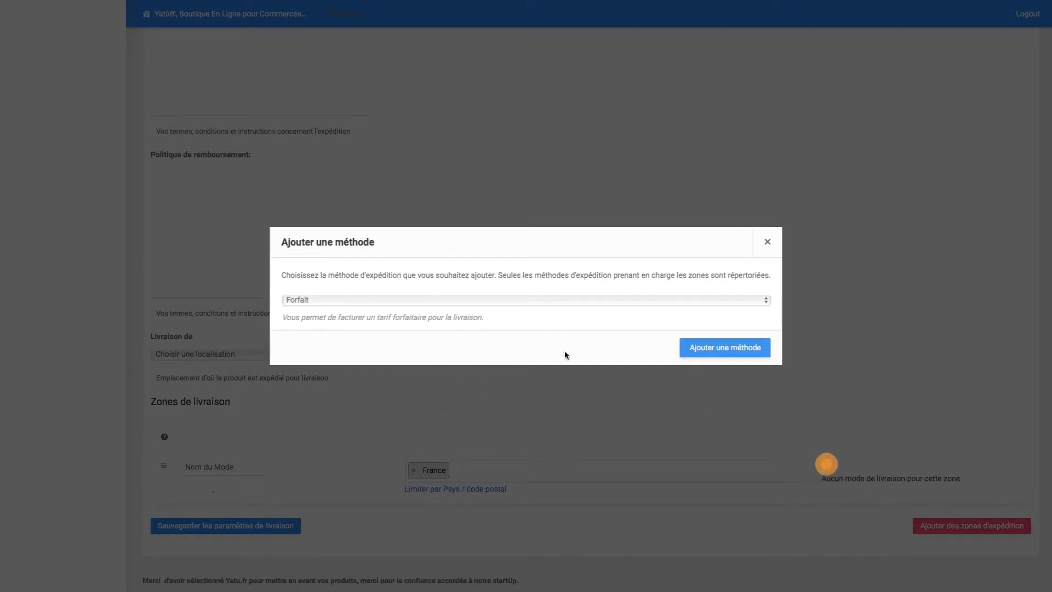
{"action": "left_click", "coordinate": [446, 302]}
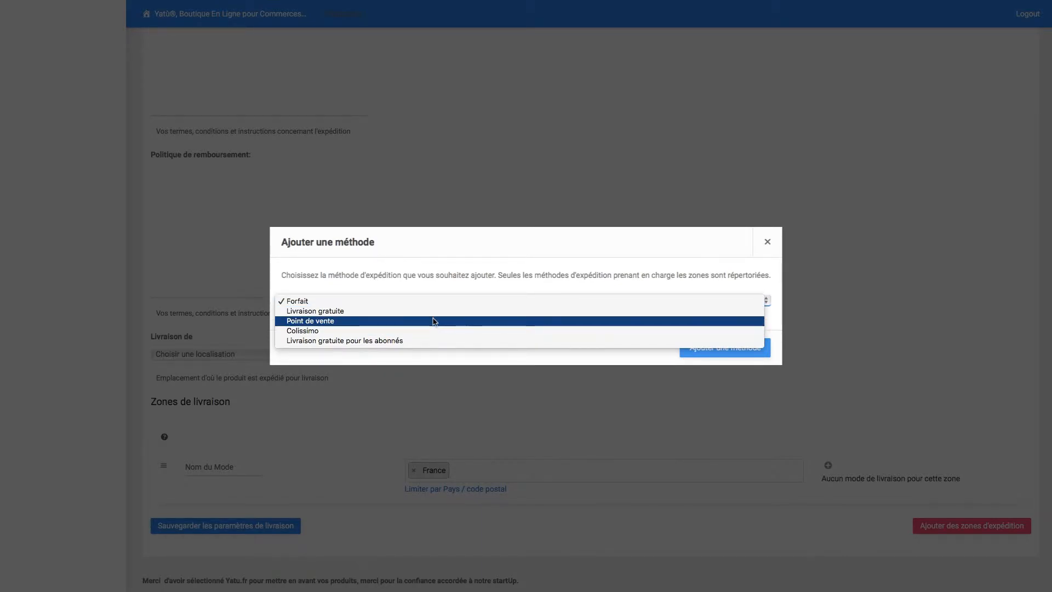
{"action": "left_click", "coordinate": [431, 319]}
{"action": "left_click", "coordinate": [734, 352]}
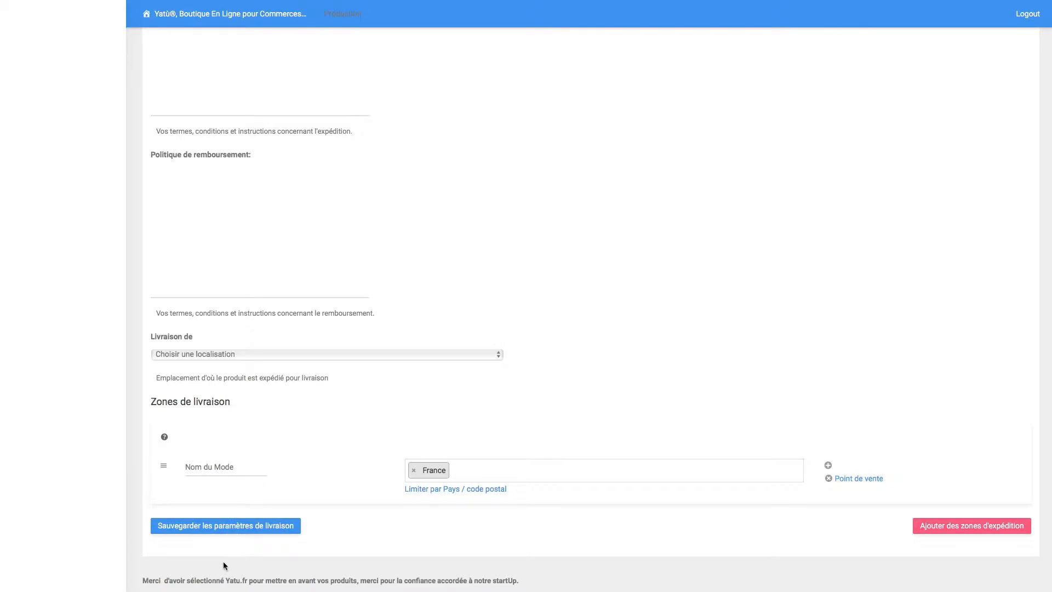
{"action": "left_click", "coordinate": [221, 530]}
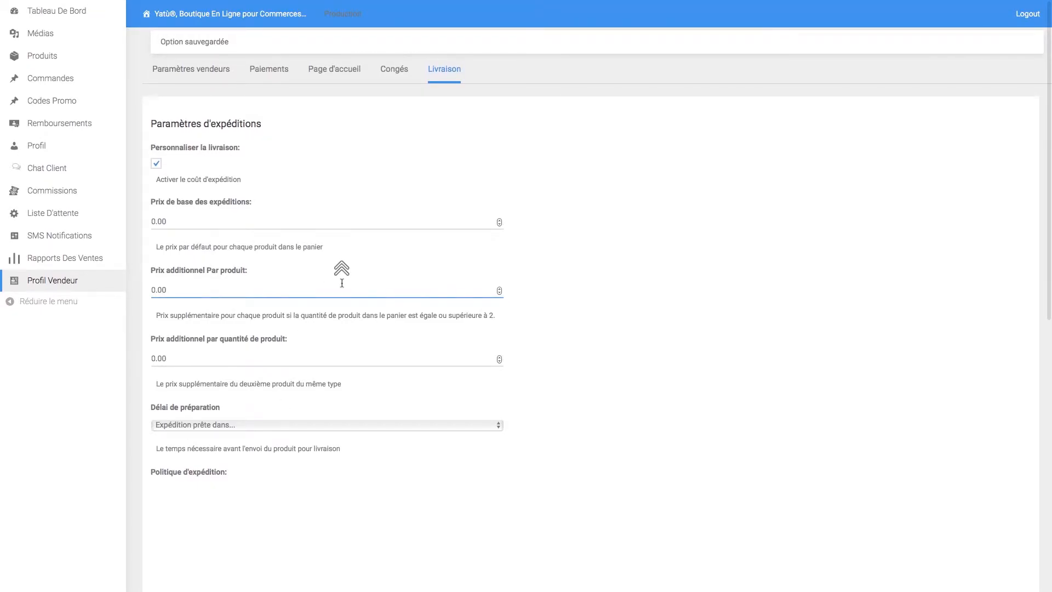
{"action": "scroll", "coordinate": [312, 338], "scroll_direction": "down", "scroll_amount": 10}
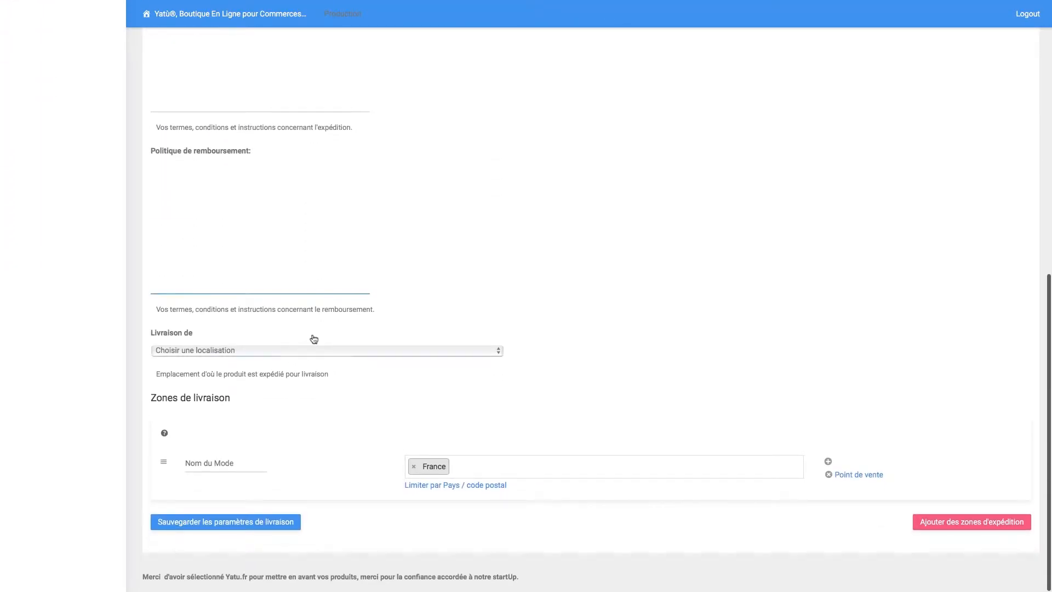
{"action": "scroll", "coordinate": [872, 465], "scroll_direction": "up", "scroll_amount": 10}
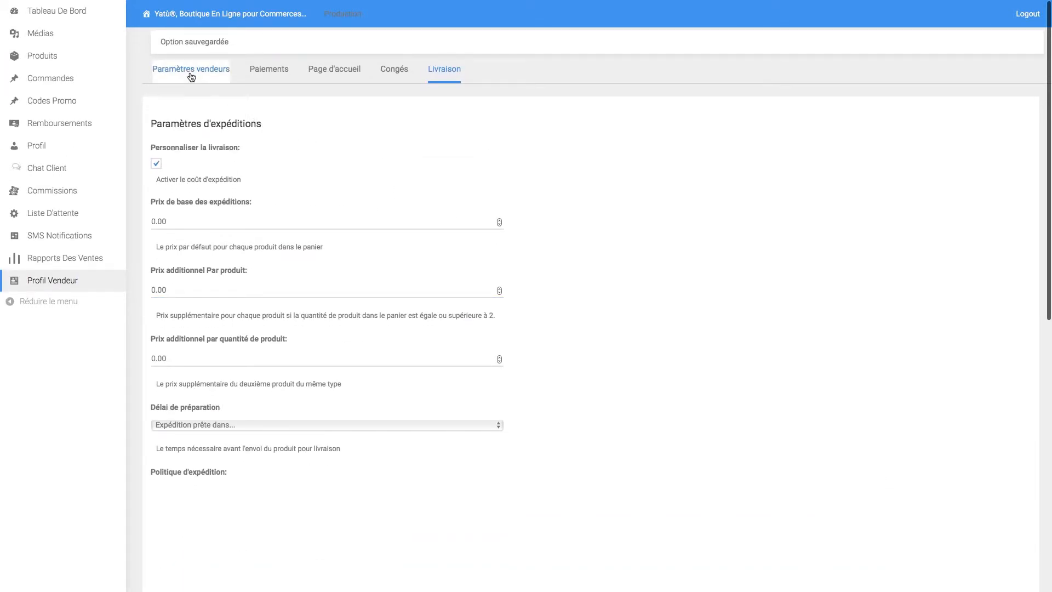
- Review the Paramètres vendeurs, Paiements and Page d'accueil tabs, including contact and VAT fields
{"action": "left_click", "coordinate": [188, 71]}
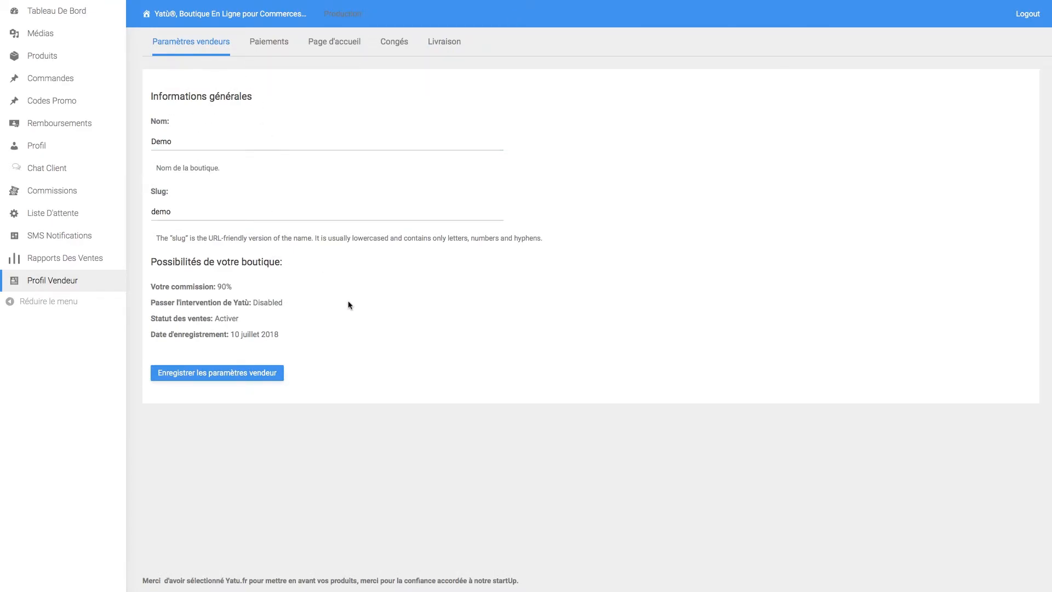
{"action": "left_click", "coordinate": [263, 43]}
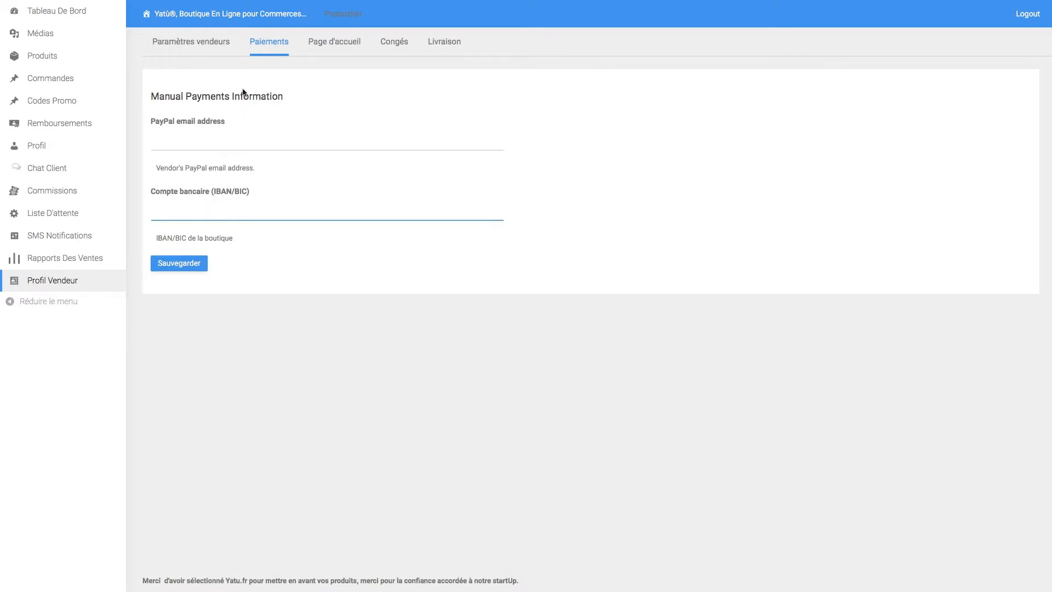
{"action": "left_click", "coordinate": [327, 44]}
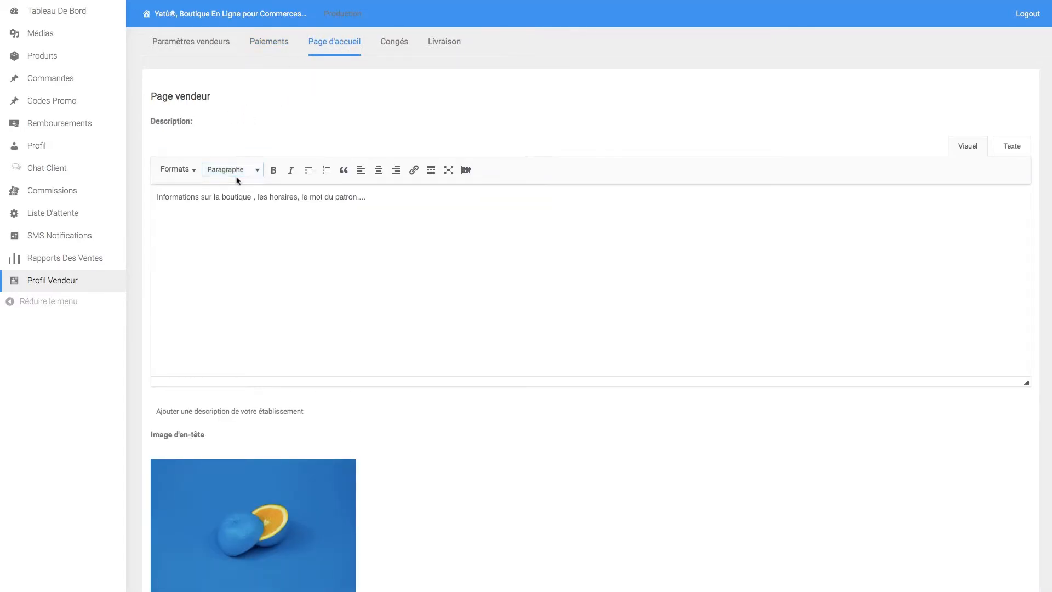
{"action": "scroll", "coordinate": [241, 210], "scroll_direction": "down", "scroll_amount": 10}
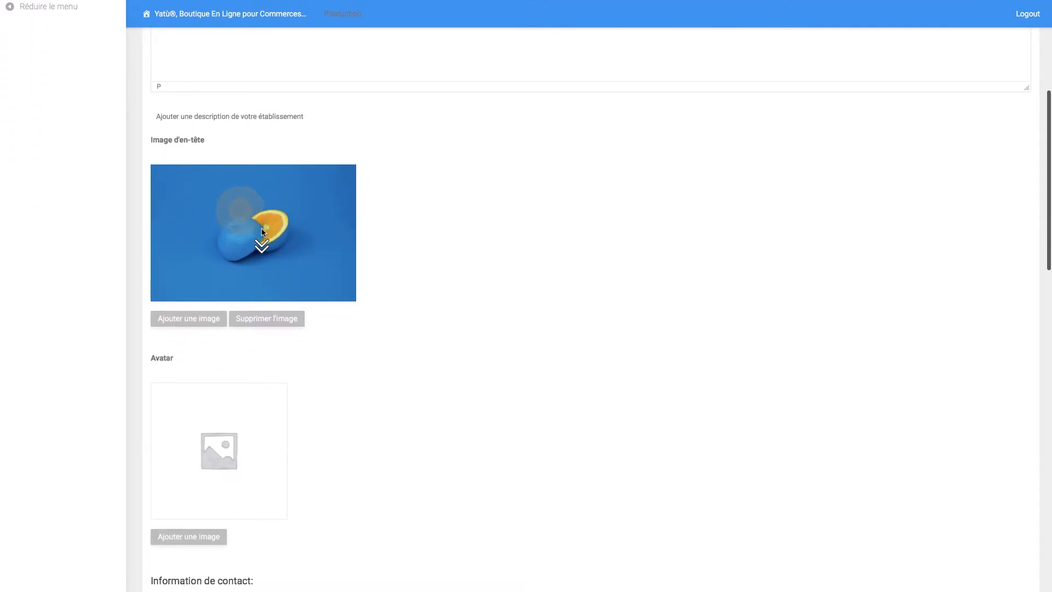
{"action": "scroll", "coordinate": [255, 247], "scroll_direction": "down", "scroll_amount": 4}
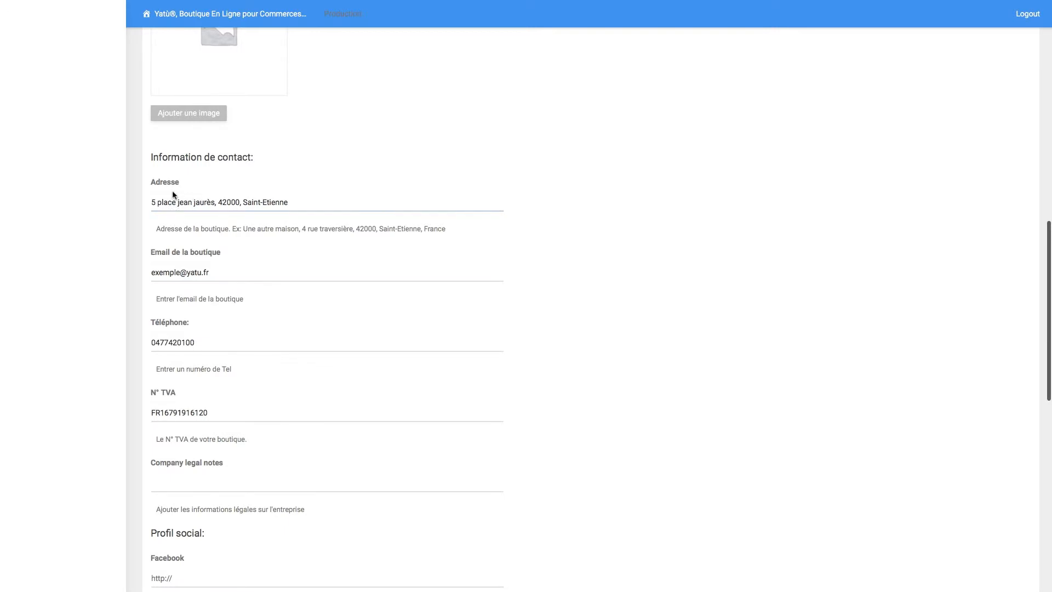
{"action": "scroll", "coordinate": [189, 263], "scroll_direction": "down", "scroll_amount": 2}
{"action": "left_click", "coordinate": [198, 320]}
{"action": "scroll", "coordinate": [198, 319], "scroll_direction": "down", "scroll_amount": 4}
{"action": "left_click", "coordinate": [194, 335]}
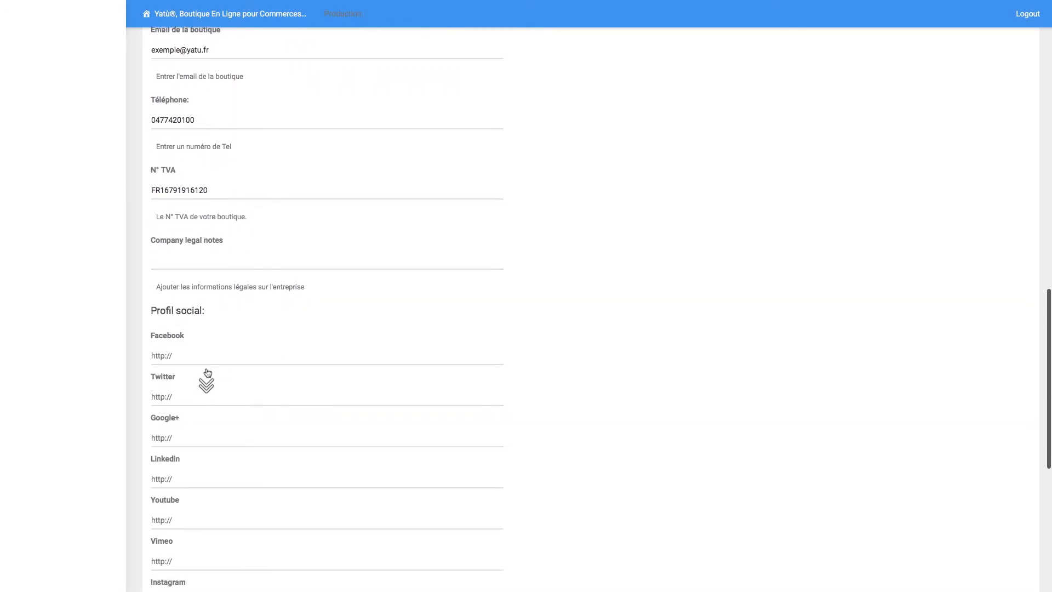
{"action": "scroll", "coordinate": [208, 372], "scroll_direction": "down", "scroll_amount": 6}
{"action": "scroll", "coordinate": [207, 369], "scroll_direction": "up", "scroll_amount": 15}
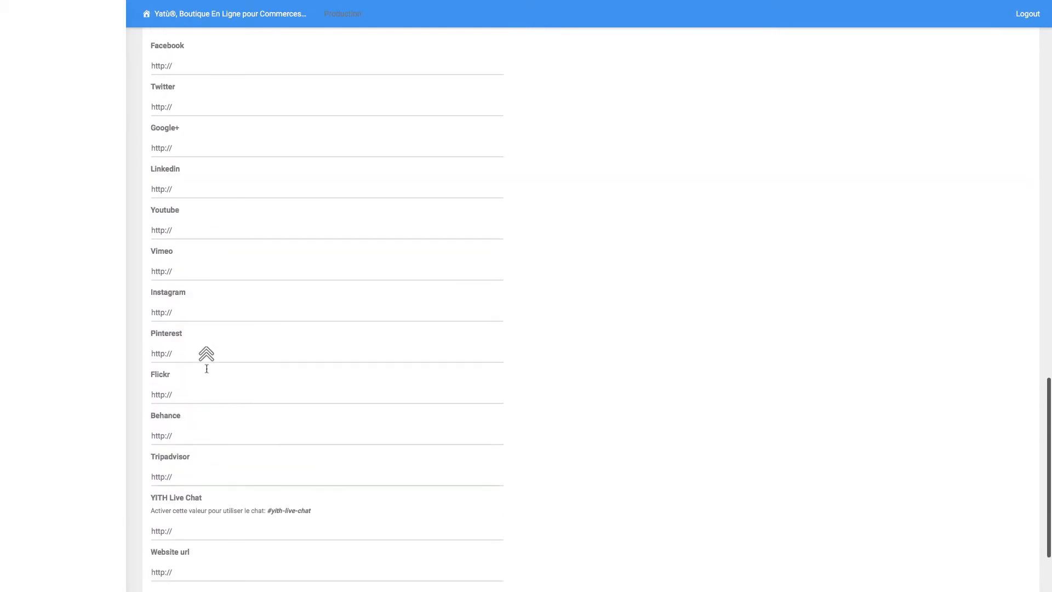
{"action": "scroll", "coordinate": [206, 361], "scroll_direction": "up", "scroll_amount": 7}
- Return to Congés to check the vacation message and 2018-08-01 start date
{"action": "left_click", "coordinate": [398, 47]}
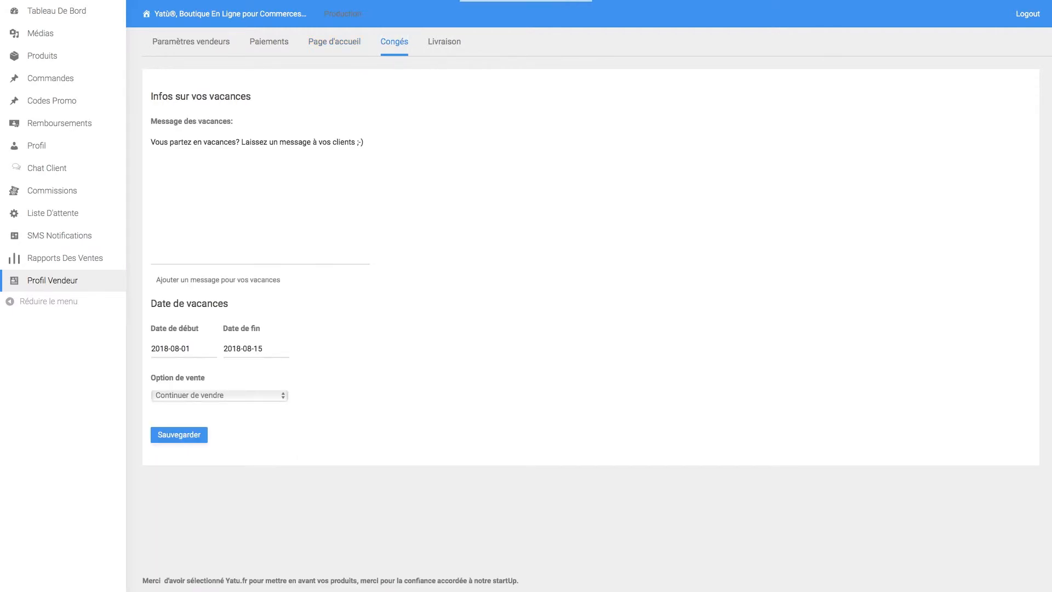
{"action": "left_click", "coordinate": [244, 204]}
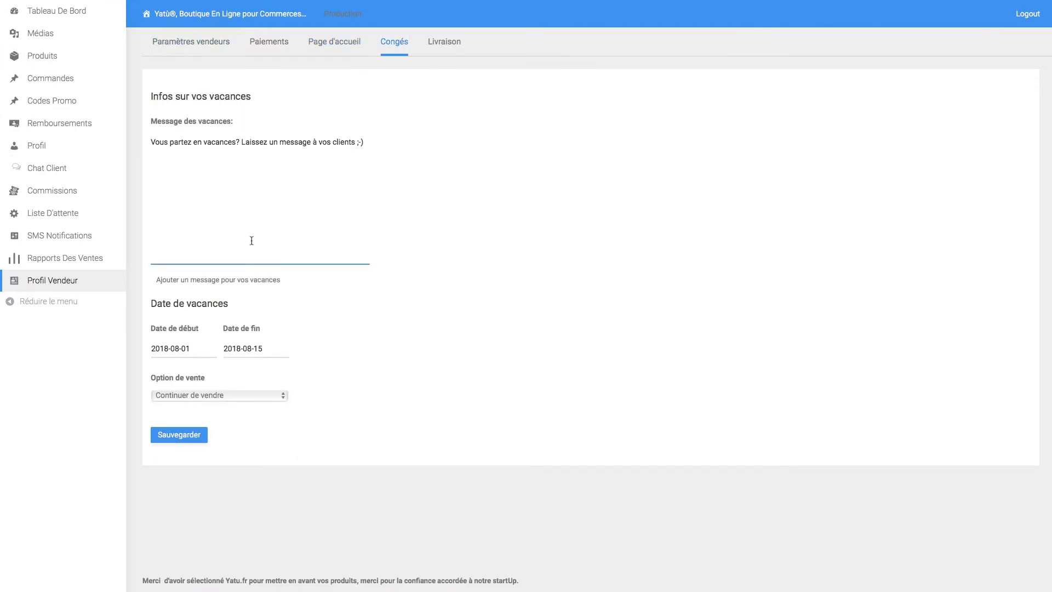
{"action": "left_click", "coordinate": [192, 350]}
- Go to the Livraison settings and review the base and per-quantity shipping prices
{"action": "left_click", "coordinate": [439, 43]}
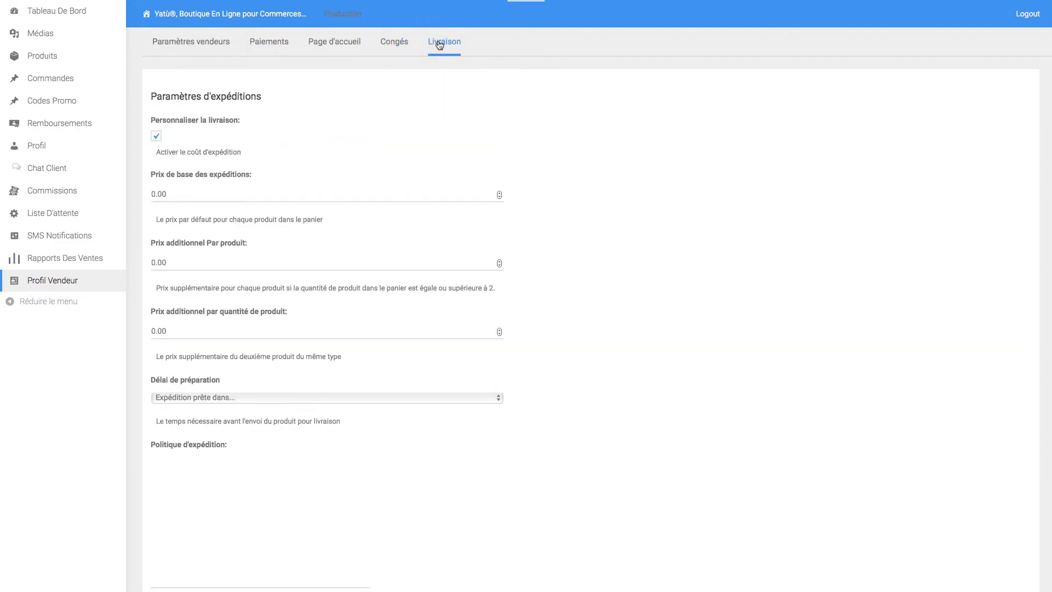
{"action": "left_click", "coordinate": [251, 182]}
{"action": "scroll", "coordinate": [247, 186], "scroll_direction": "down", "scroll_amount": 5}
{"action": "left_click", "coordinate": [249, 181]}
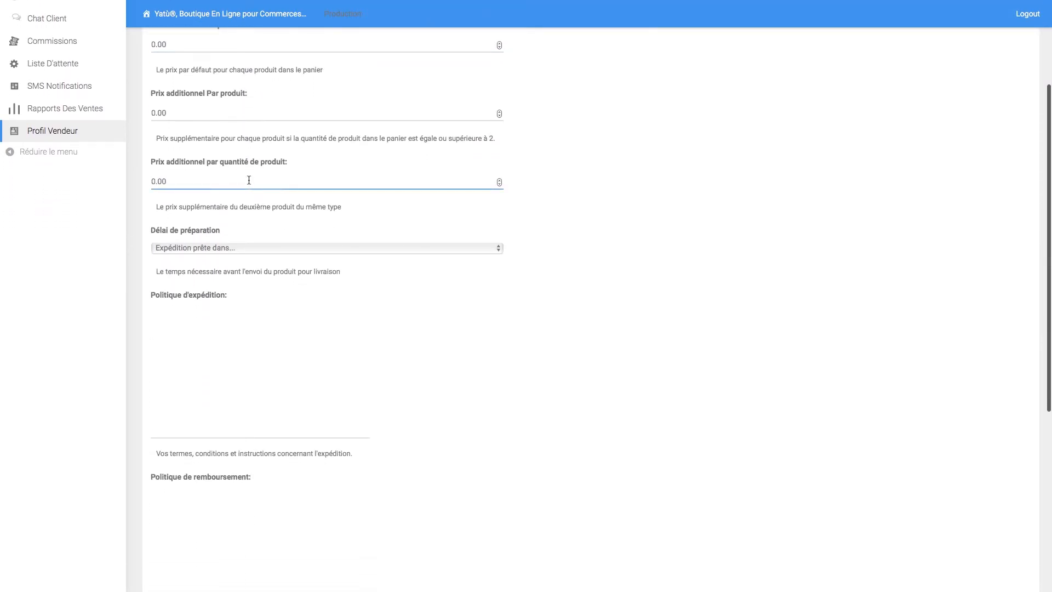
{"action": "scroll", "coordinate": [249, 181], "scroll_direction": "down", "scroll_amount": 1}
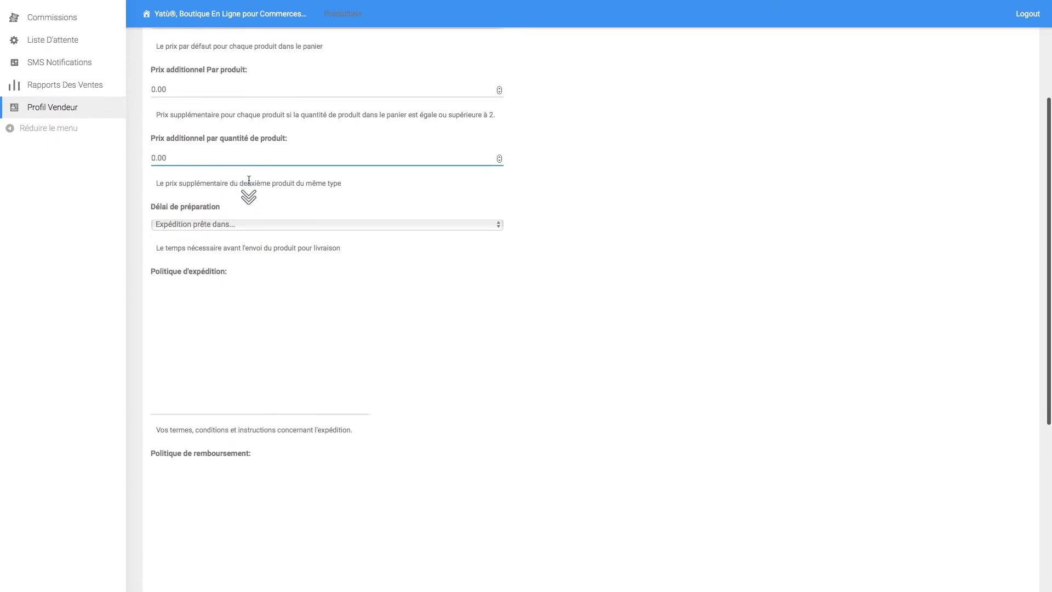
{"action": "scroll", "coordinate": [249, 180], "scroll_direction": "down", "scroll_amount": 2}
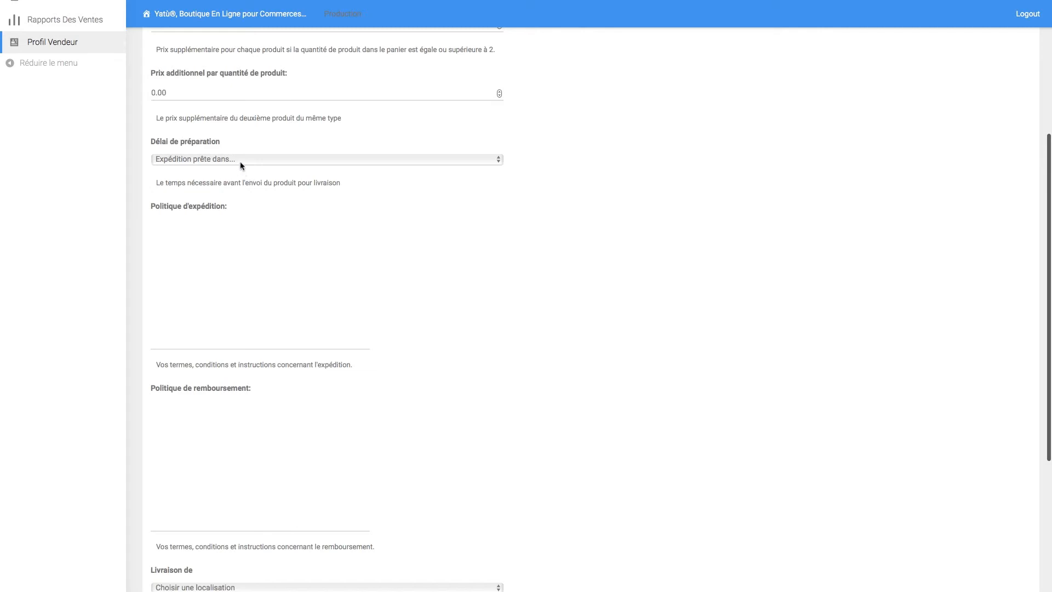
- Check the preparation time and ship-from country lists, leaving both unchanged with no country chosen
{"action": "left_click", "coordinate": [236, 159]}
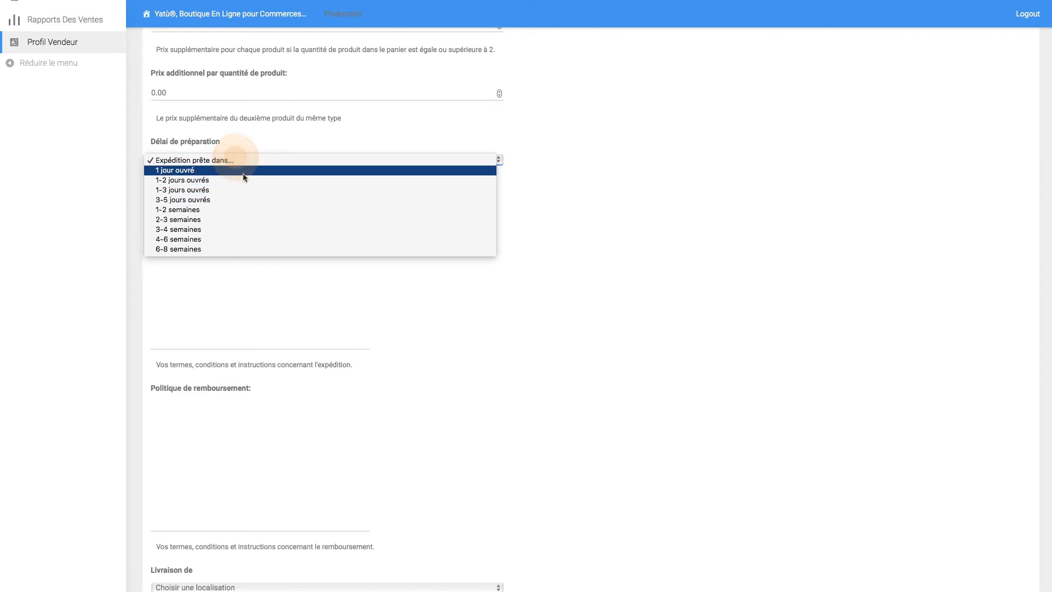
{"action": "left_click", "coordinate": [236, 141]}
{"action": "scroll", "coordinate": [269, 258], "scroll_direction": "down", "scroll_amount": 4}
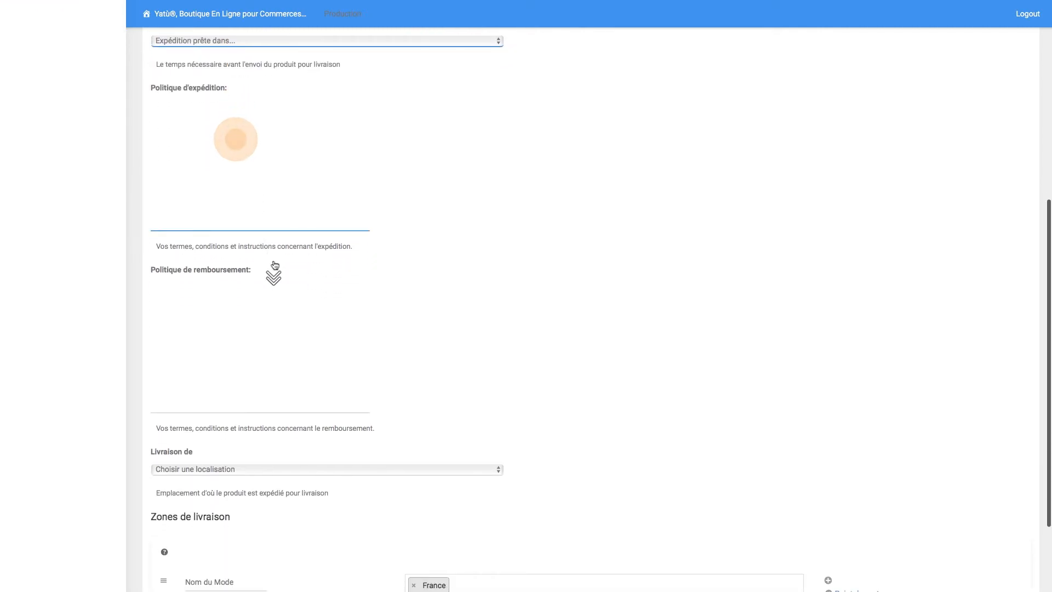
{"action": "scroll", "coordinate": [265, 296], "scroll_direction": "down", "scroll_amount": 4}
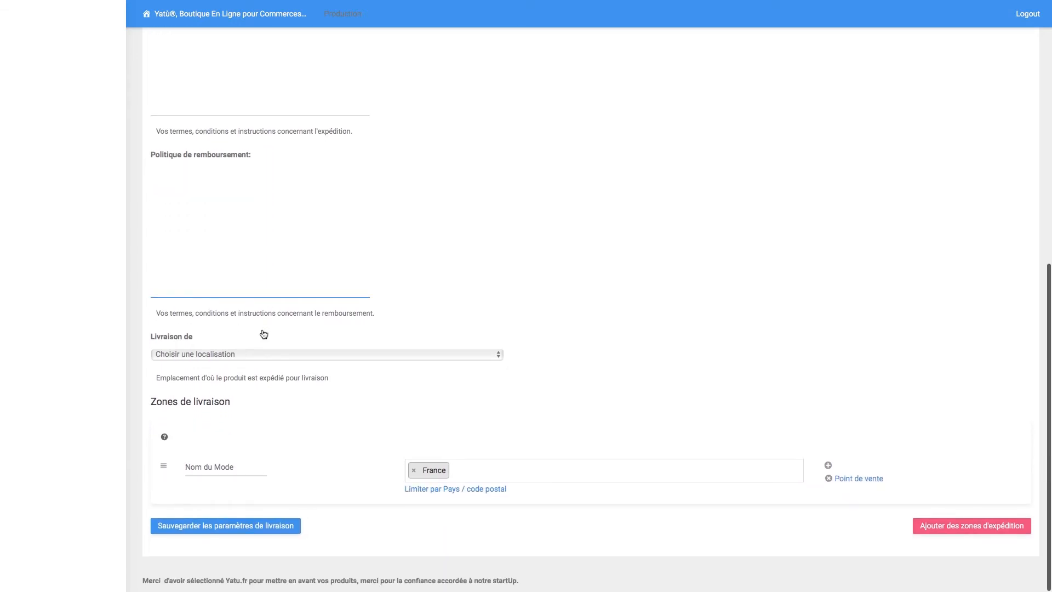
{"action": "left_click", "coordinate": [235, 354]}
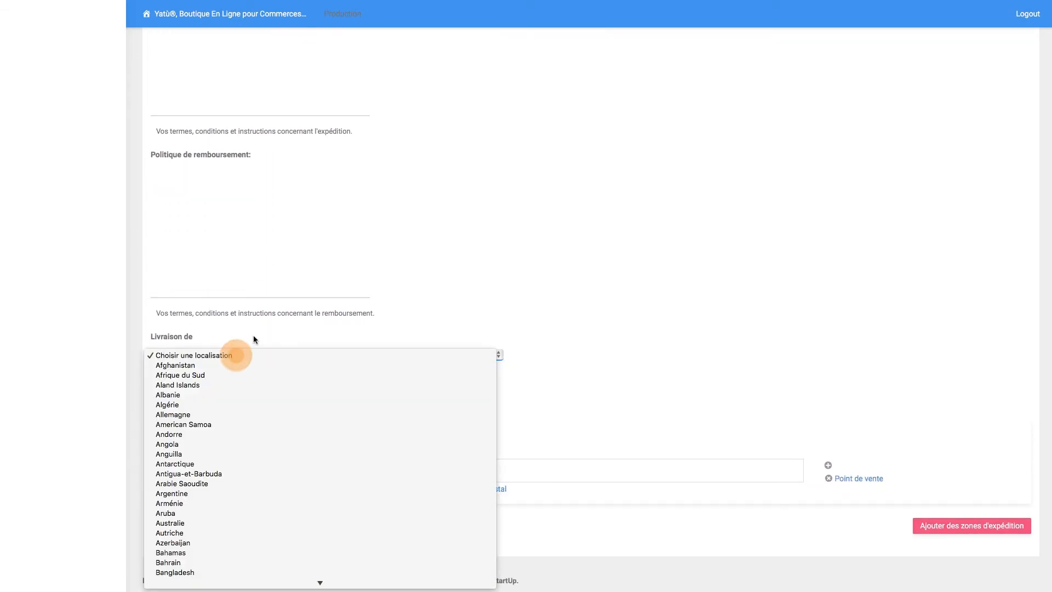
{"action": "left_click", "coordinate": [253, 335]}
- Confirm the France zone still lists the Point de vente method, then return to the form's top
{"action": "left_click", "coordinate": [229, 469]}
{"action": "left_click", "coordinate": [336, 454]}
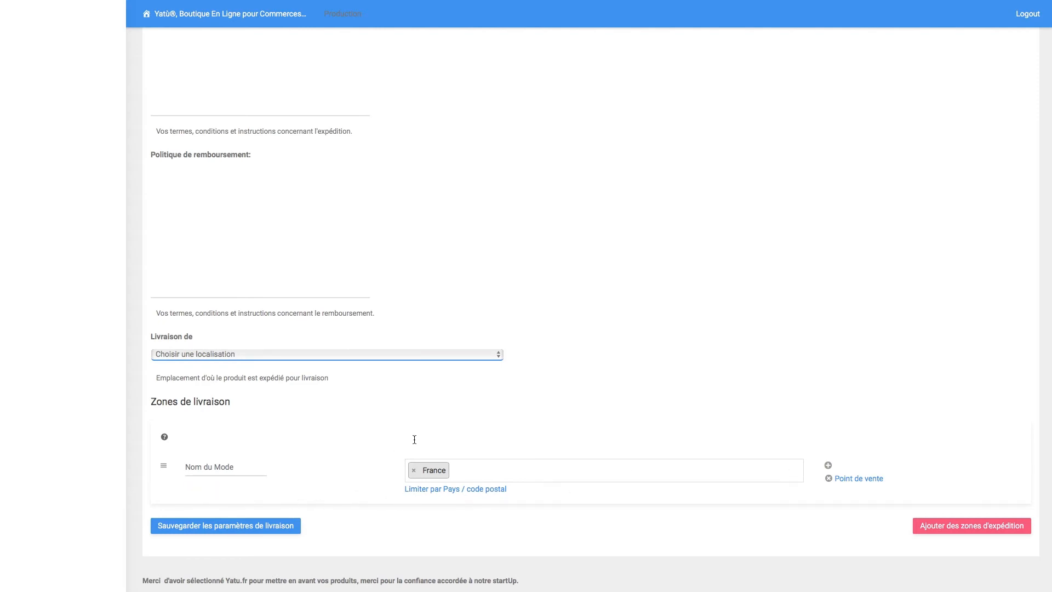
{"action": "scroll", "coordinate": [413, 438], "scroll_direction": "up", "scroll_amount": 10}
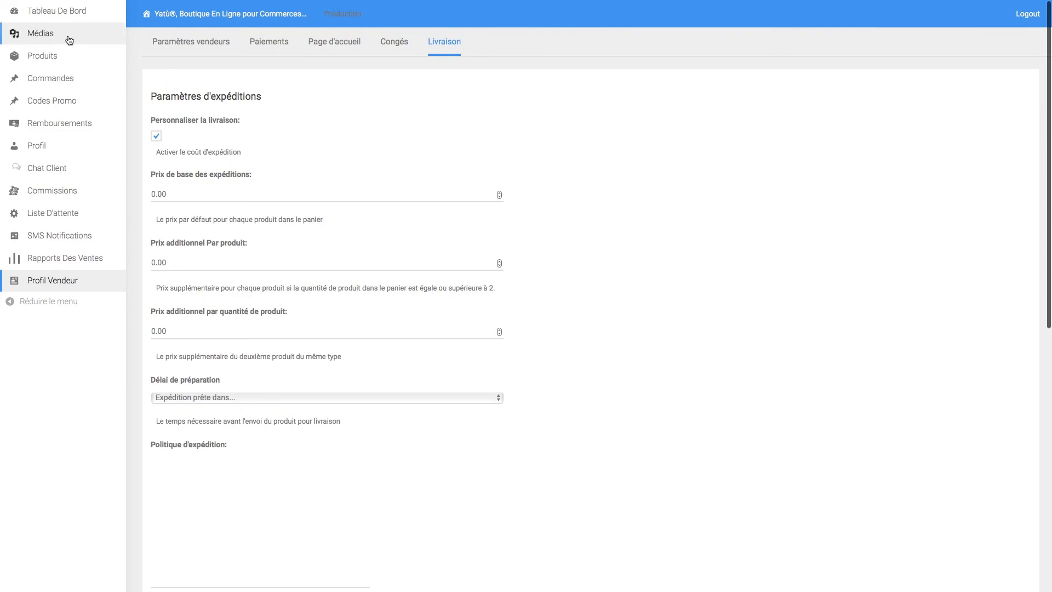
{"action": "mouse_move", "coordinate": [69, 34]}
{"action": "mouse_move", "coordinate": [166, 16]}
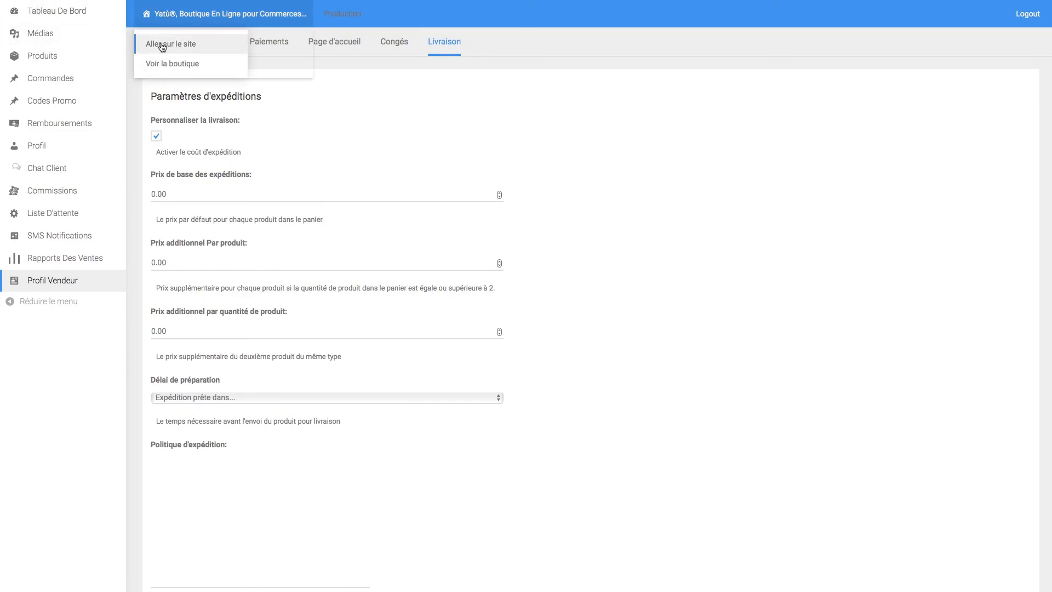